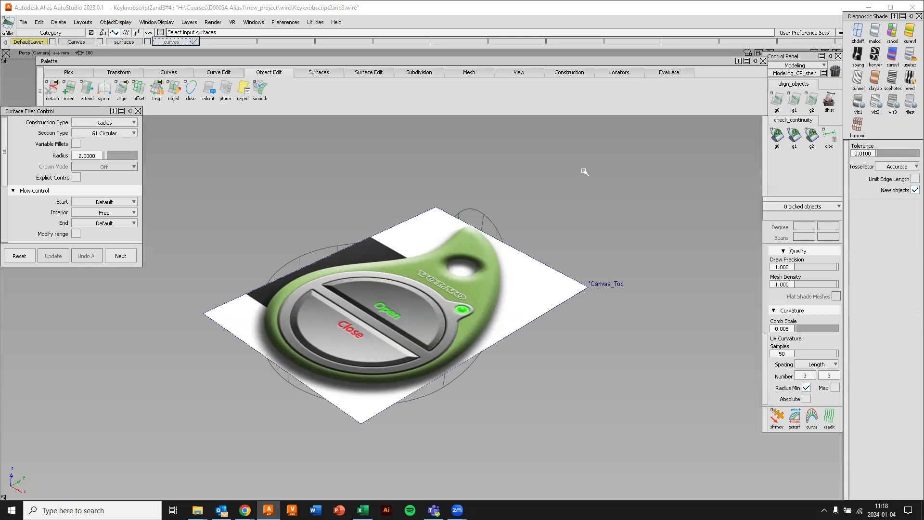
# Shade the key fob body in random colours to examine its surfaces from several angles, and turn the shading off again
pyautogui.keyDown('alt'); pyautogui.keyDown('shift'); pyautogui.moveTo(514, 230); pyautogui.dragTo(524, 258); pyautogui.keyUp('shift'); pyautogui.keyUp('alt')
pyautogui.click(892, 31)
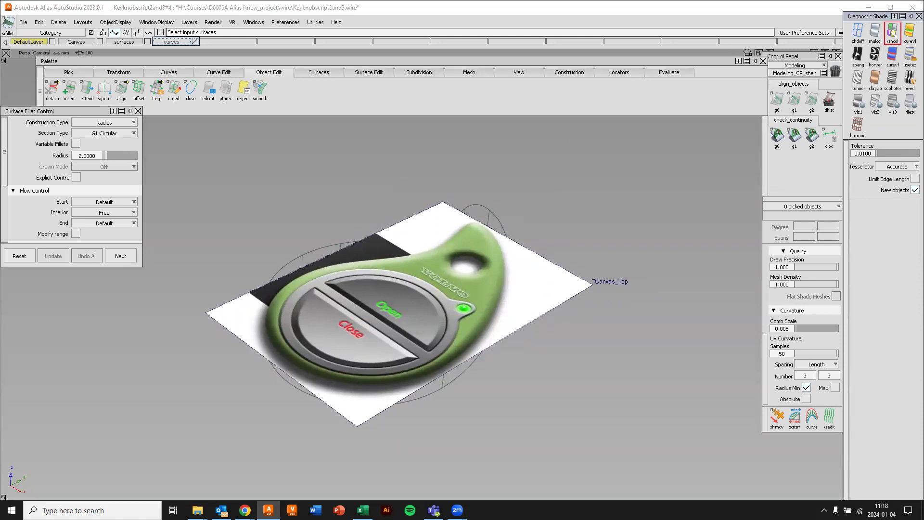
pyautogui.keyDown('alt'); pyautogui.keyDown('shift'); pyautogui.moveTo(613, 244); pyautogui.dragTo(655, 267); pyautogui.keyUp('shift'); pyautogui.keyUp('alt')
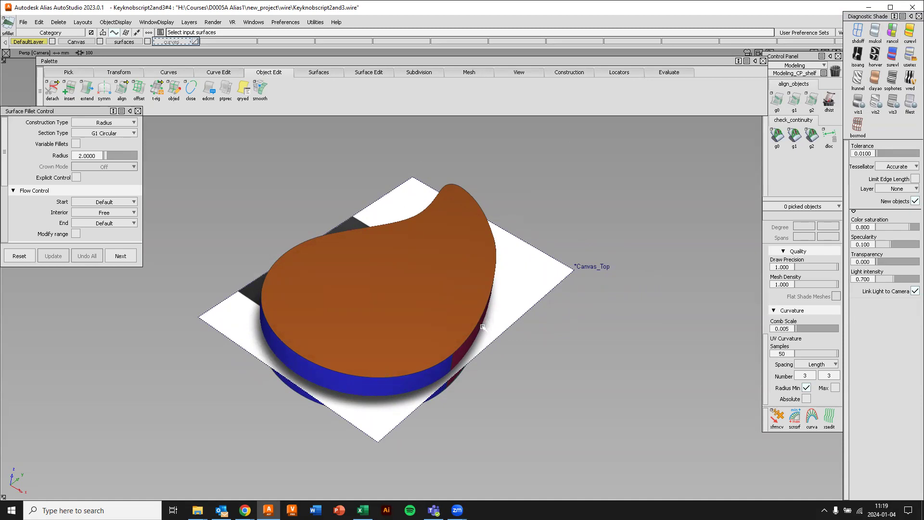
pyautogui.moveTo(427, 245)
pyautogui.keyDown('alt'); pyautogui.keyDown('shift'); pyautogui.mouseDown(button='right')
pyautogui.moveTo(426, 269)
pyautogui.moveTo(427, 248)
pyautogui.mouseUp(button='right'); pyautogui.keyUp('shift'); pyautogui.keyUp('alt')
pyautogui.keyDown('alt'); pyautogui.keyDown('shift'); pyautogui.moveTo(433, 253); pyautogui.dragTo(451, 328); pyautogui.keyUp('shift'); pyautogui.keyUp('alt')
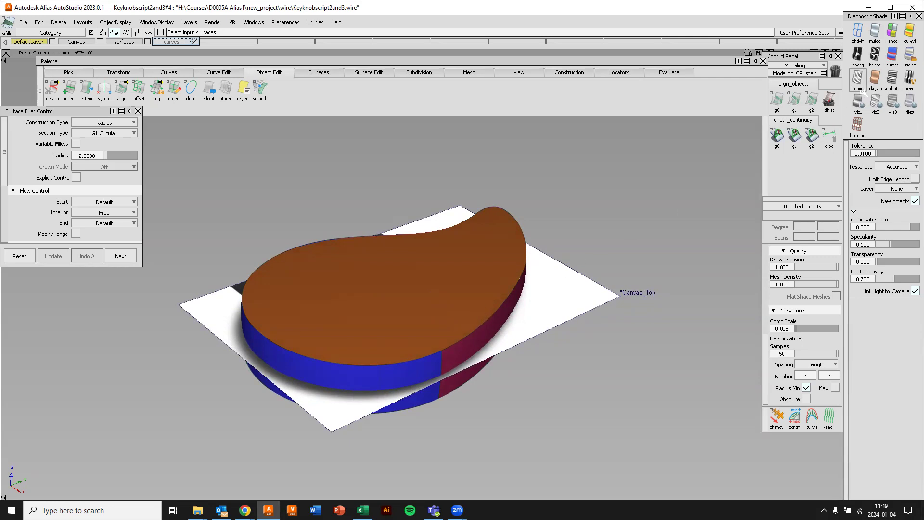
pyautogui.click(860, 32)
pyautogui.keyDown('alt'); pyautogui.keyDown('shift'); pyautogui.moveTo(571, 187); pyautogui.dragTo(462, 231); pyautogui.keyUp('shift'); pyautogui.keyUp('alt')
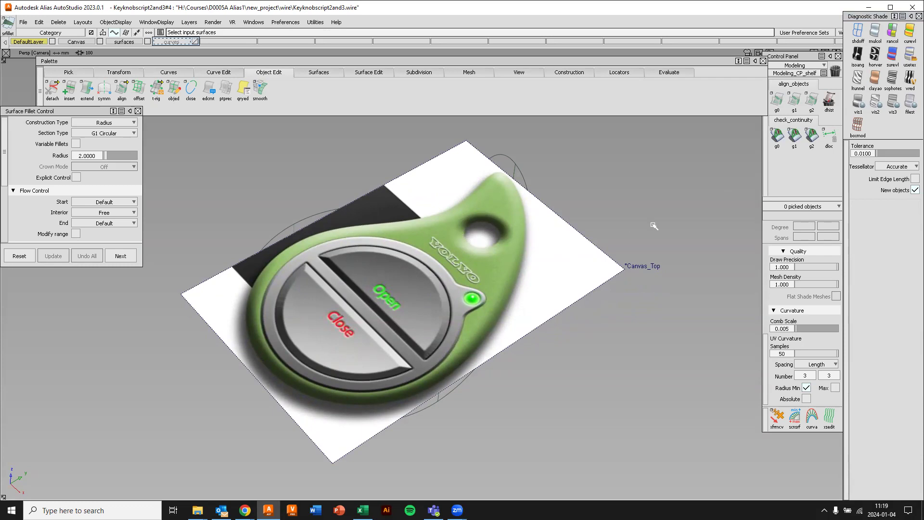
# Place a circle beside the key fob in the top view and scale it down to roughly the keyring hole's size
pyautogui.press('F5')
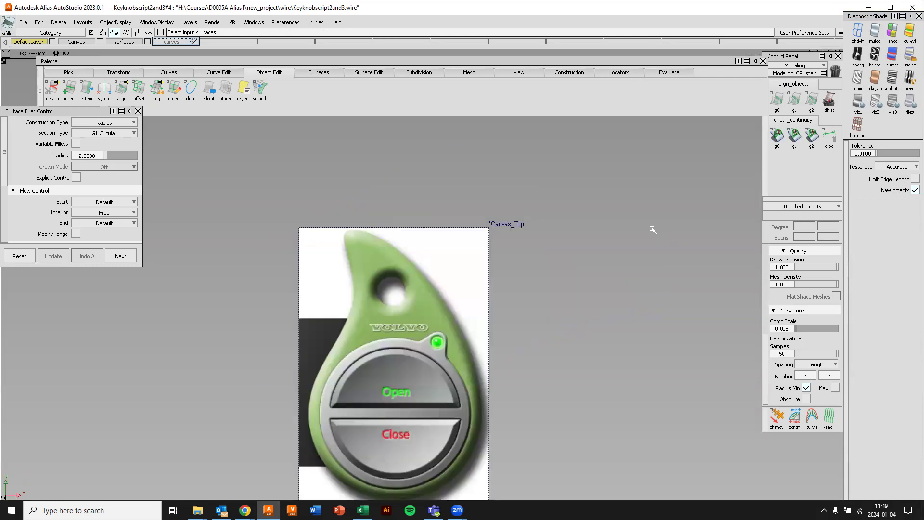
pyautogui.keyDown('alt'); pyautogui.keyDown('shift'); pyautogui.moveTo(441, 383); pyautogui.dragTo(383, 232, button='right'); pyautogui.keyUp('shift'); pyautogui.keyUp('alt')
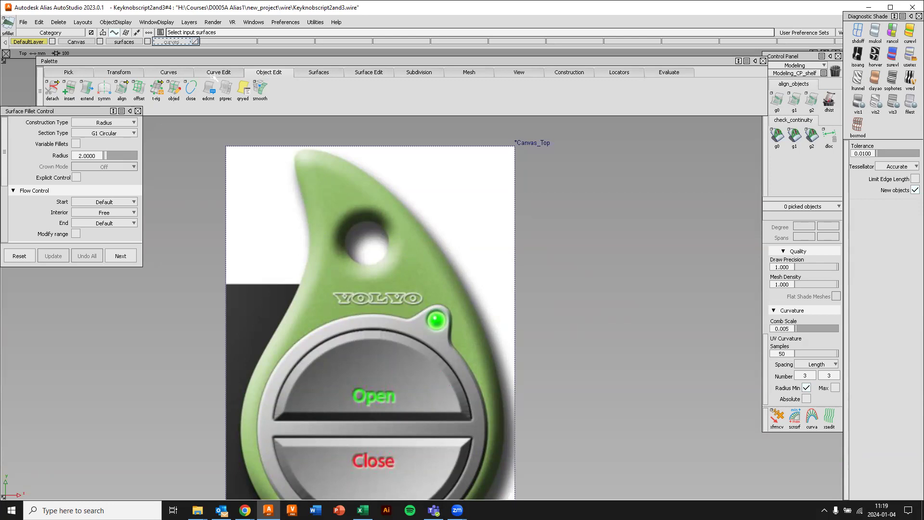
pyautogui.click(176, 73)
pyautogui.moveTo(176, 86)
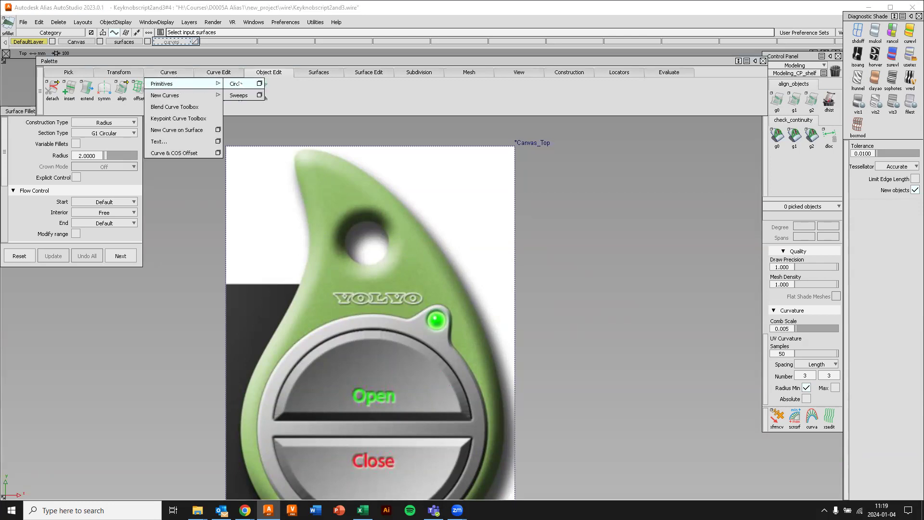
pyautogui.click(237, 84)
pyautogui.click(550, 239)
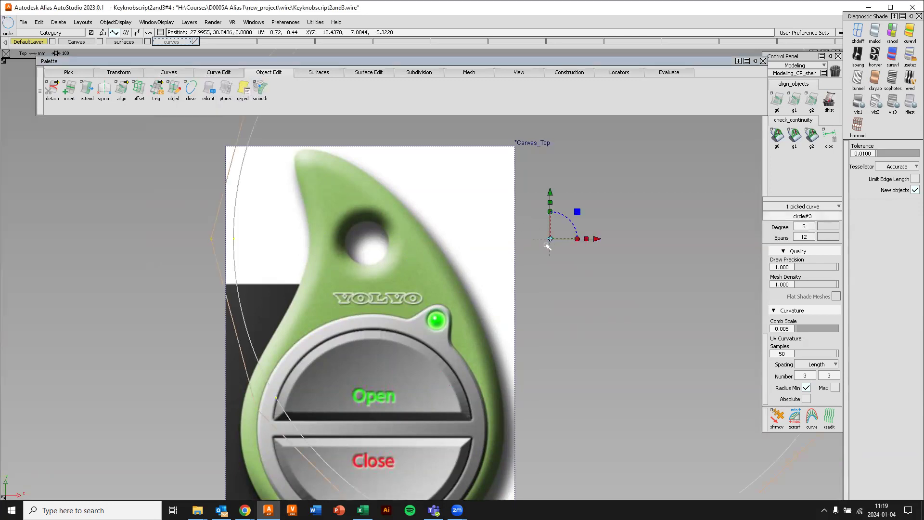
pyautogui.keyDown('alt'); pyautogui.keyDown('shift'); pyautogui.moveTo(439, 385); pyautogui.dragTo(281, 203, button='right'); pyautogui.keyUp('shift'); pyautogui.keyUp('alt')
pyautogui.moveTo(634, 220); pyautogui.dragTo(280, 293)
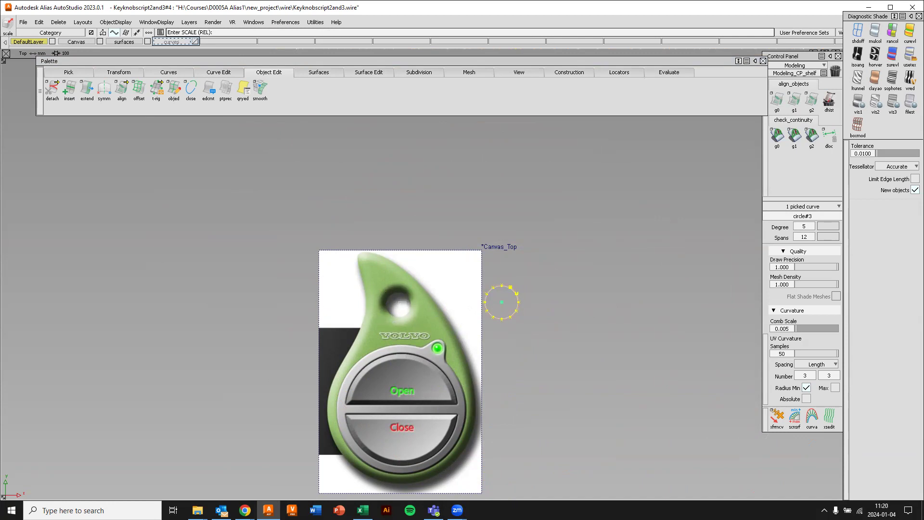
# Move the circle onto the keyring hole in the canvas image
pyautogui.keyDown('ctrl'); pyautogui.keyDown('shift'); pyautogui.moveTo(600, 266); pyautogui.dragTo(600, 246, button='right'); pyautogui.keyUp('shift'); pyautogui.keyUp('ctrl')
pyautogui.keyDown('alt'); pyautogui.keyDown('shift'); pyautogui.moveTo(439, 384); pyautogui.dragTo(565, 217, button='right'); pyautogui.keyUp('shift'); pyautogui.keyUp('alt')
pyautogui.moveTo(628, 275); pyautogui.dragTo(399, 278)
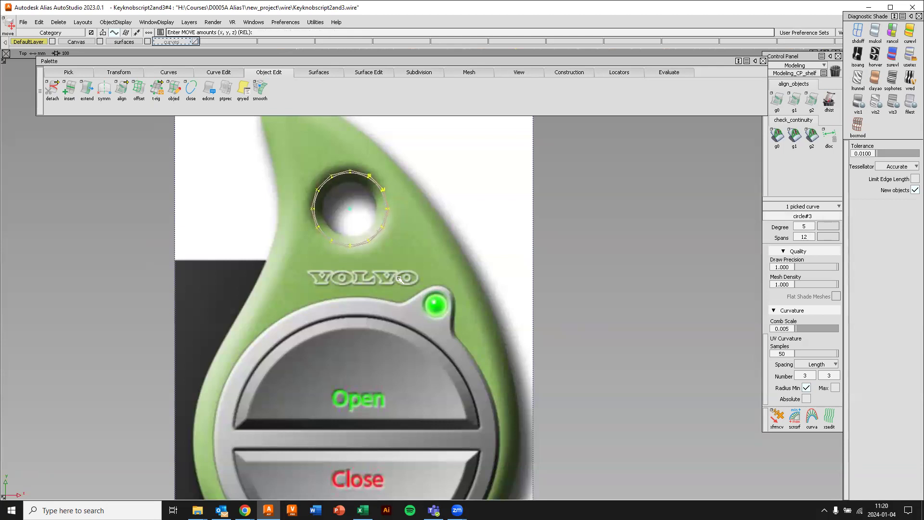
pyautogui.keyDown('alt'); pyautogui.keyDown('shift'); pyautogui.moveTo(378, 251); pyautogui.dragTo(363, 348, button='right'); pyautogui.keyUp('shift'); pyautogui.keyUp('alt')
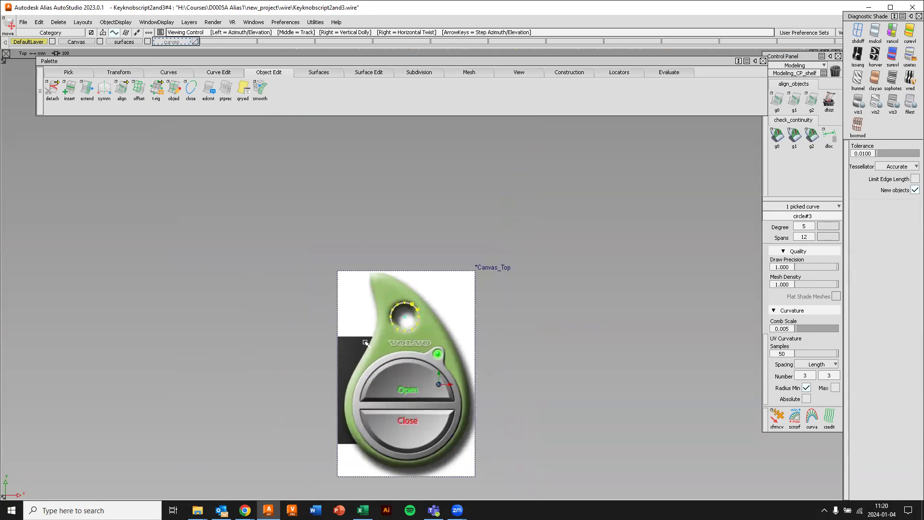
# Turn on the grid display, shifting the Diagnostic Shade window out of the way
pyautogui.moveTo(880, 16); pyautogui.dragTo(881, 70)
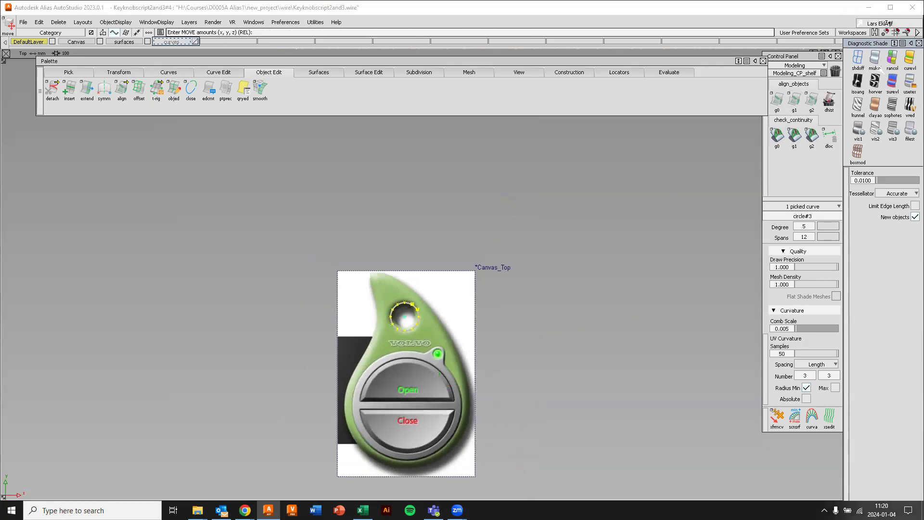
pyautogui.click(876, 54)
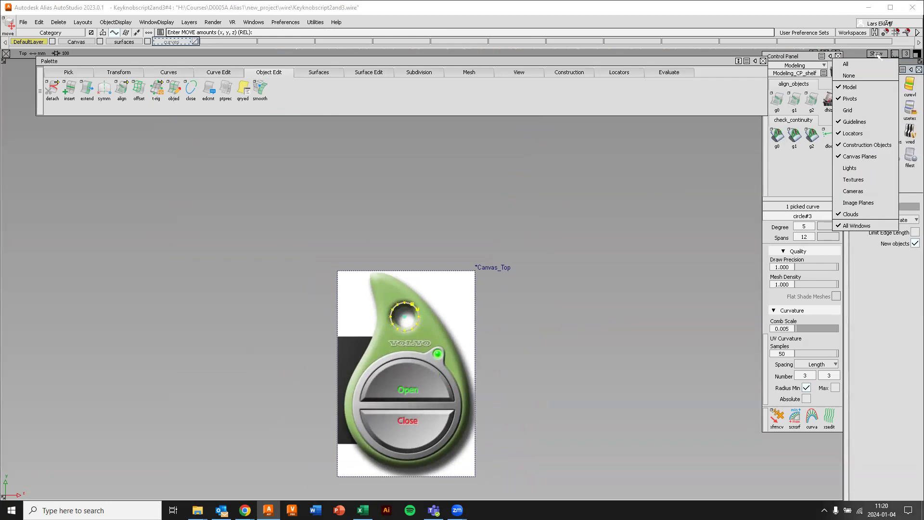
pyautogui.click(852, 111)
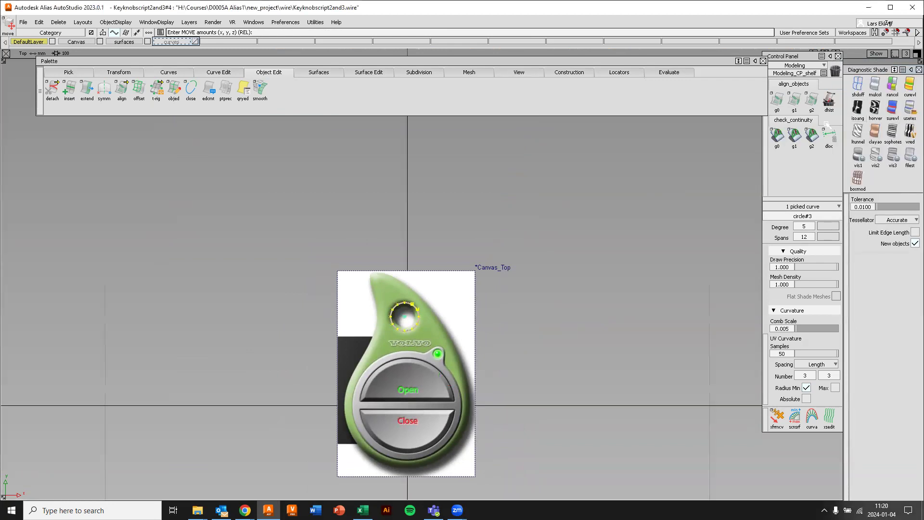
# Snap the circle's centre onto the grid's vertical centre line above the key fob image
pyautogui.moveTo(564, 237); pyautogui.dragTo(585, 160)
pyautogui.moveTo(535, 176)
pyautogui.mouseDown(button='middle')
pyautogui.moveTo(557, 169)
pyautogui.moveTo(543, 179)
pyautogui.mouseUp(button='middle')
pyautogui.keyDown('alt'); pyautogui.middleClick(406, 186); pyautogui.keyUp('alt')
pyautogui.keyDown('alt'); pyautogui.keyDown('shift'); pyautogui.moveTo(536, 295); pyautogui.dragTo(544, 228, button='right'); pyautogui.keyUp('shift'); pyautogui.keyUp('alt')
pyautogui.keyDown('alt'); pyautogui.keyDown('shift'); pyautogui.moveTo(546, 229); pyautogui.dragTo(512, 259, button='middle'); pyautogui.keyUp('shift'); pyautogui.keyUp('alt')
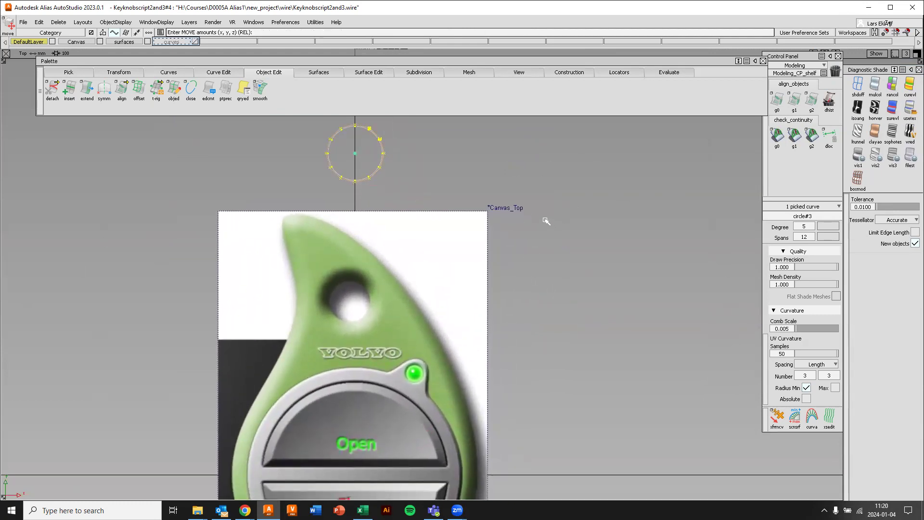
# Move the circle vertically back down to the keyring hole and fine-tune its position around the hole's centre
pyautogui.moveTo(571, 175); pyautogui.dragTo(570, 317, button='right')
pyautogui.keyDown('alt'); pyautogui.keyDown('shift'); pyautogui.moveTo(443, 340); pyautogui.dragTo(431, 260, button='right'); pyautogui.keyUp('shift'); pyautogui.keyUp('alt')
pyautogui.keyDown('alt'); pyautogui.keyDown('shift'); pyautogui.moveTo(431, 259); pyautogui.dragTo(502, 340, button='middle'); pyautogui.keyUp('shift'); pyautogui.keyUp('alt')
pyautogui.keyDown('alt'); pyautogui.keyDown('shift'); pyautogui.moveTo(665, 249); pyautogui.dragTo(748, 302, button='right'); pyautogui.keyUp('shift'); pyautogui.keyUp('alt')
pyautogui.moveTo(717, 290); pyautogui.dragTo(706, 293)
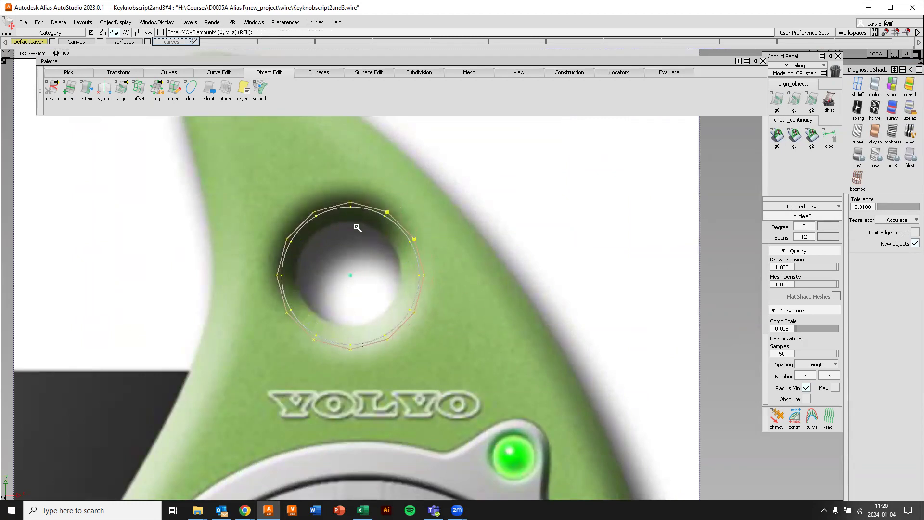
pyautogui.moveTo(718, 299); pyautogui.dragTo(719, 298)
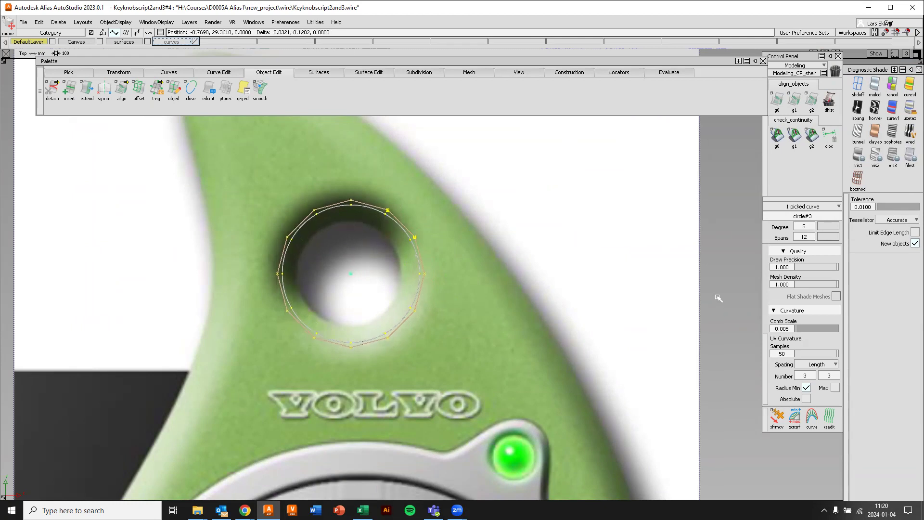
# Scale the circle down to match the inner edge of the keyring hole
pyautogui.keyDown('ctrl'); pyautogui.keyDown('shift'); pyautogui.click(725, 279); pyautogui.keyUp('shift'); pyautogui.keyUp('ctrl')
pyautogui.keyDown('ctrl'); pyautogui.keyDown('shift'); pyautogui.rightClick(723, 280); pyautogui.keyUp('shift'); pyautogui.keyUp('ctrl')
pyautogui.keyDown('ctrl'); pyautogui.keyDown('shift'); pyautogui.moveTo(724, 280); pyautogui.dragTo(753, 280, button='right'); pyautogui.keyUp('shift'); pyautogui.keyUp('ctrl')
pyautogui.moveTo(715, 218); pyautogui.dragTo(686, 217)
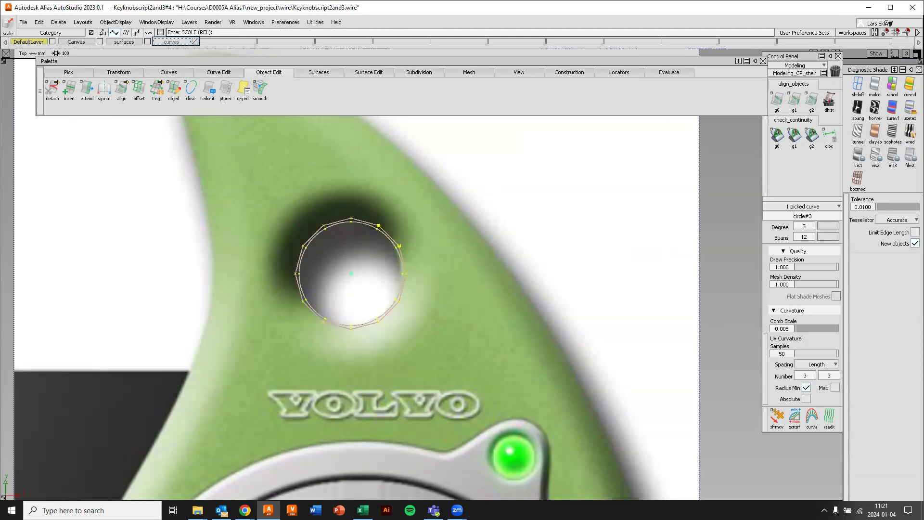
# Raise the circle vertically in the perspective view until it floats above the key fob body
pyautogui.hotkey('shift', 'alt')
pyautogui.press('F8')
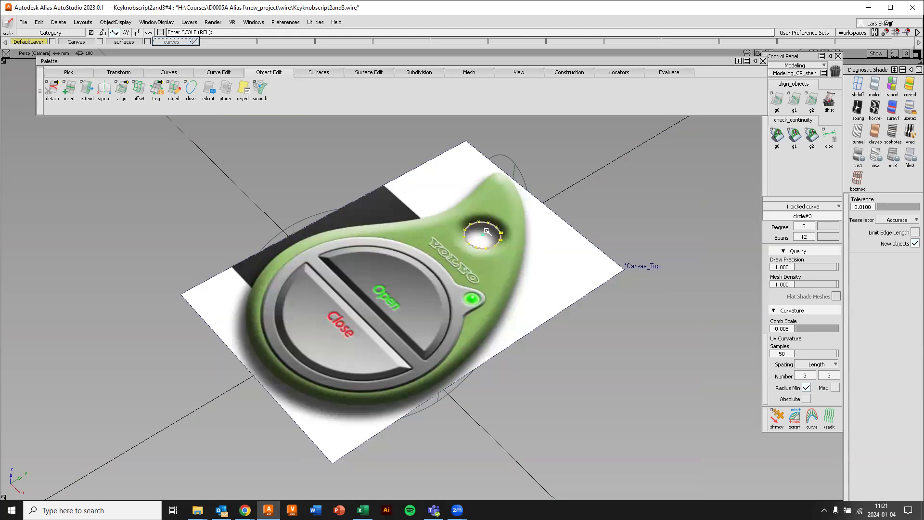
pyautogui.keyDown('alt'); pyautogui.keyDown('shift'); pyautogui.moveTo(528, 330); pyautogui.dragTo(522, 284); pyautogui.keyUp('shift'); pyautogui.keyUp('alt')
pyautogui.keyDown('ctrl'); pyautogui.keyDown('shift'); pyautogui.rightClick(621, 355); pyautogui.keyUp('shift'); pyautogui.keyUp('ctrl')
pyautogui.keyDown('ctrl'); pyautogui.keyDown('shift'); pyautogui.moveTo(622, 355); pyautogui.dragTo(620, 332, button='right'); pyautogui.keyUp('shift'); pyautogui.keyUp('ctrl')
pyautogui.moveTo(663, 410); pyautogui.dragTo(669, 350, button='right')
pyautogui.keyDown('alt'); pyautogui.keyDown('shift'); pyautogui.moveTo(579, 385); pyautogui.dragTo(509, 312); pyautogui.keyUp('shift'); pyautogui.keyUp('alt')
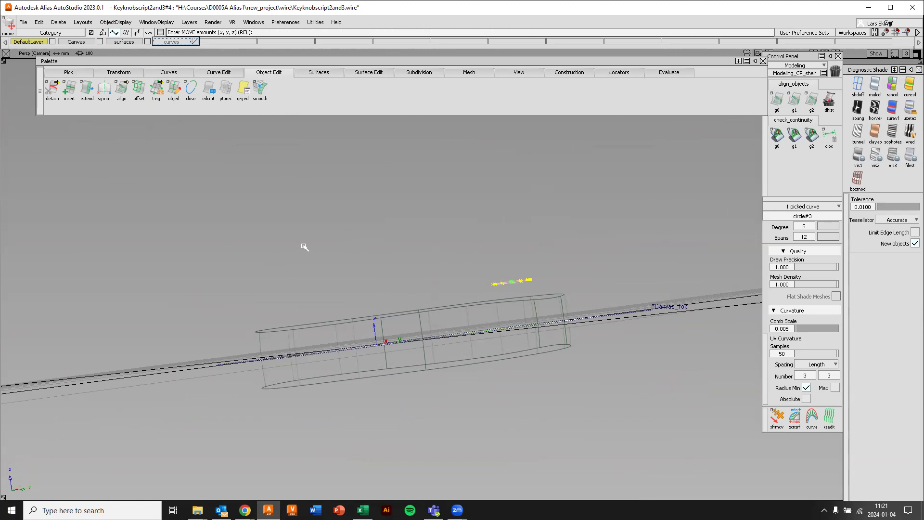
# Mirror the circle as a duplicate across the XY plane to get a matching circle below the body
pyautogui.click(39, 23)
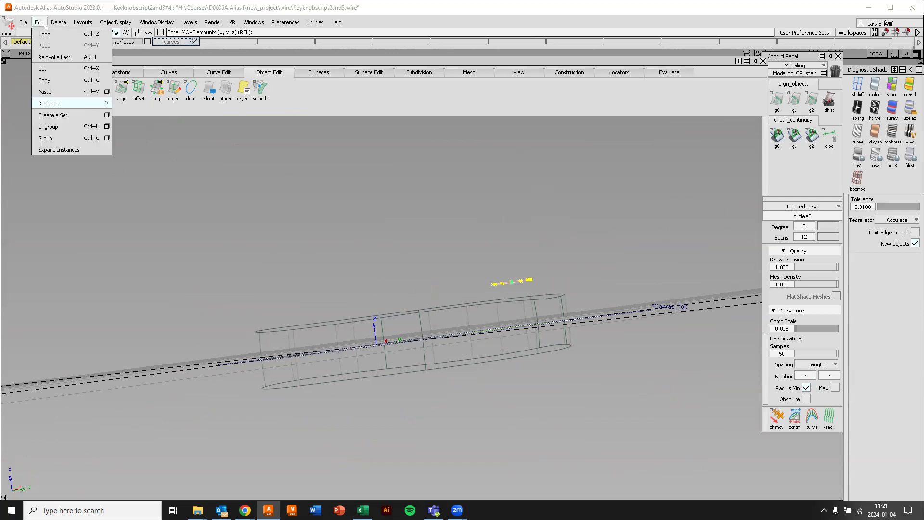
pyautogui.moveTo(72, 103)
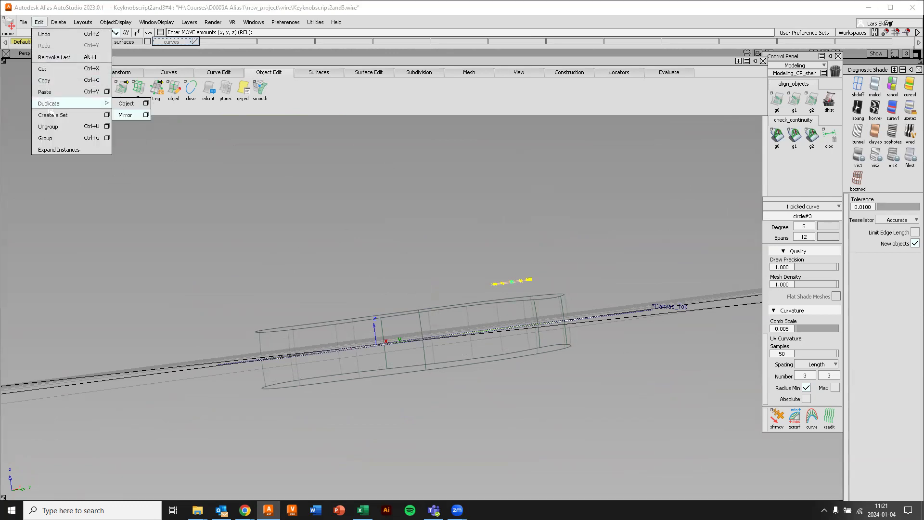
pyautogui.click(146, 115)
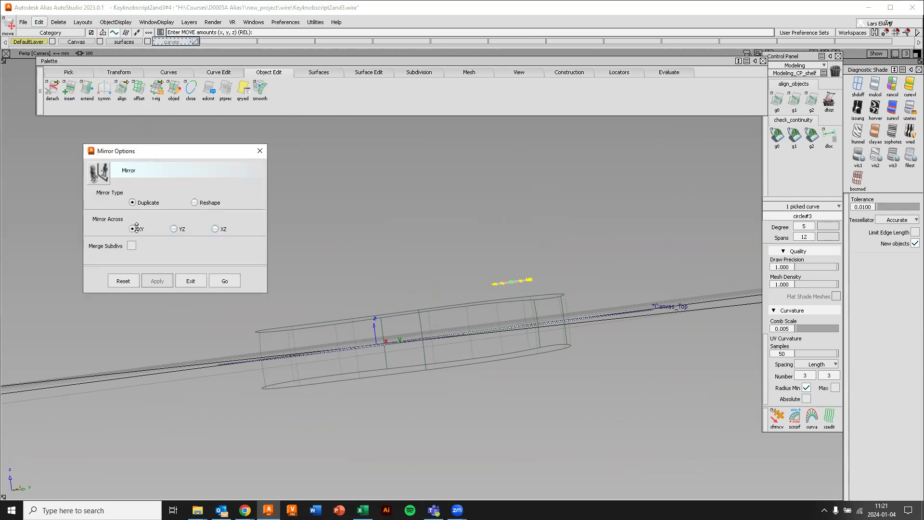
pyautogui.click(226, 280)
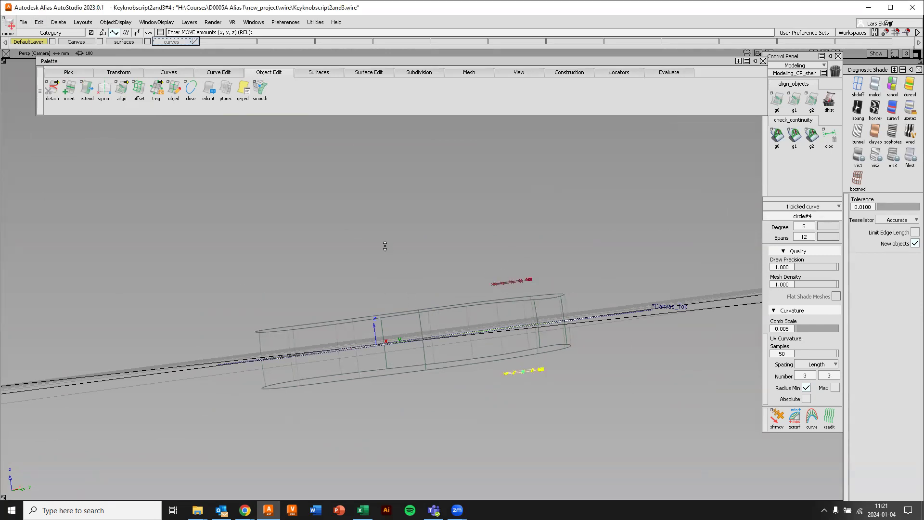
pyautogui.keyDown('alt'); pyautogui.keyDown('shift'); pyautogui.moveTo(476, 254); pyautogui.dragTo(435, 166); pyautogui.keyUp('shift'); pyautogui.keyUp('alt')
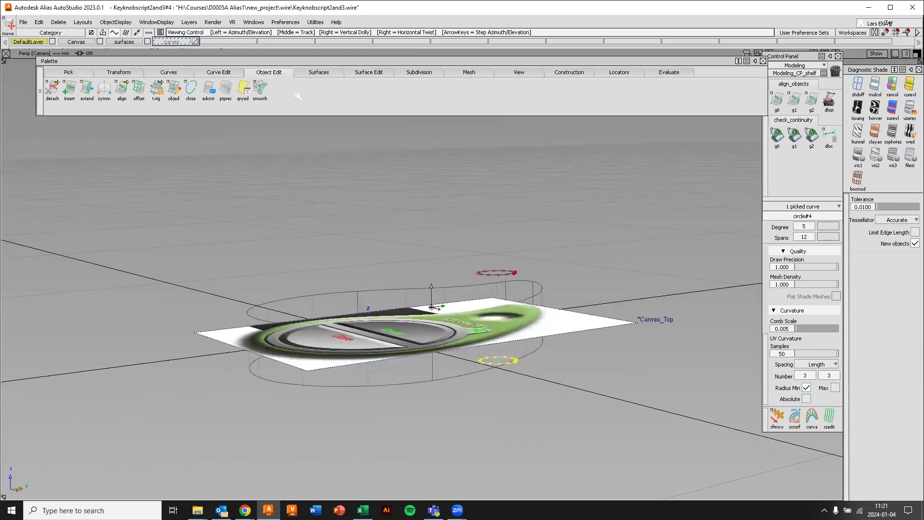
# Create a Skin surface between the upper and lower circles
pyautogui.click(319, 71)
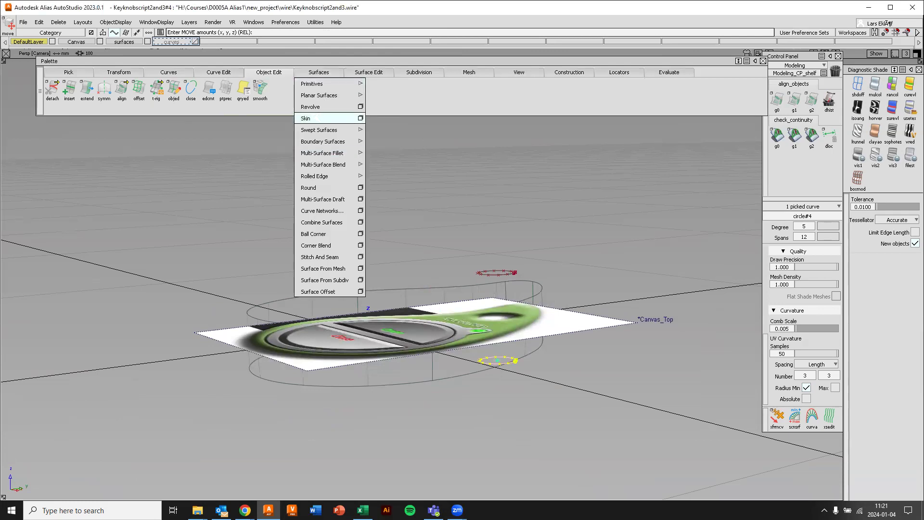
pyautogui.click(315, 118)
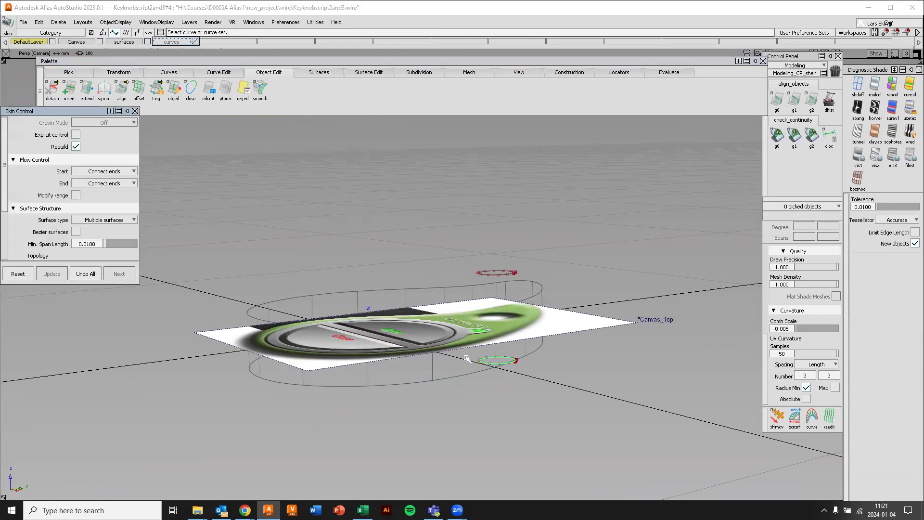
pyautogui.click(487, 273)
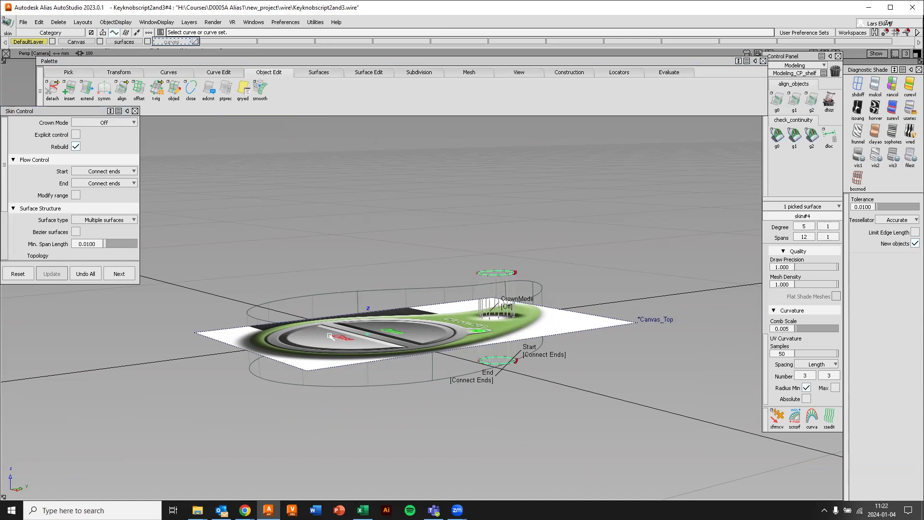
pyautogui.keyDown('ctrl'); pyautogui.keyDown('shift'); pyautogui.moveTo(569, 205); pyautogui.dragTo(562, 178); pyautogui.keyUp('shift'); pyautogui.keyUp('ctrl')
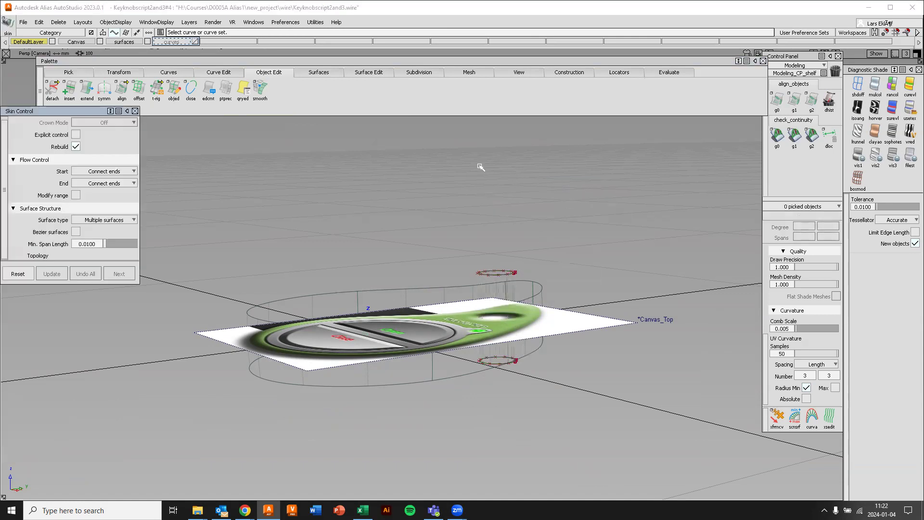
# Hide the Canvas layer, examine the hole cylinder through the body in random-colour shading, and turn the shading off
pyautogui.click(100, 42)
pyautogui.keyDown('alt'); pyautogui.keyDown('shift'); pyautogui.moveTo(511, 323); pyautogui.dragTo(493, 381); pyautogui.keyUp('shift'); pyautogui.keyUp('alt')
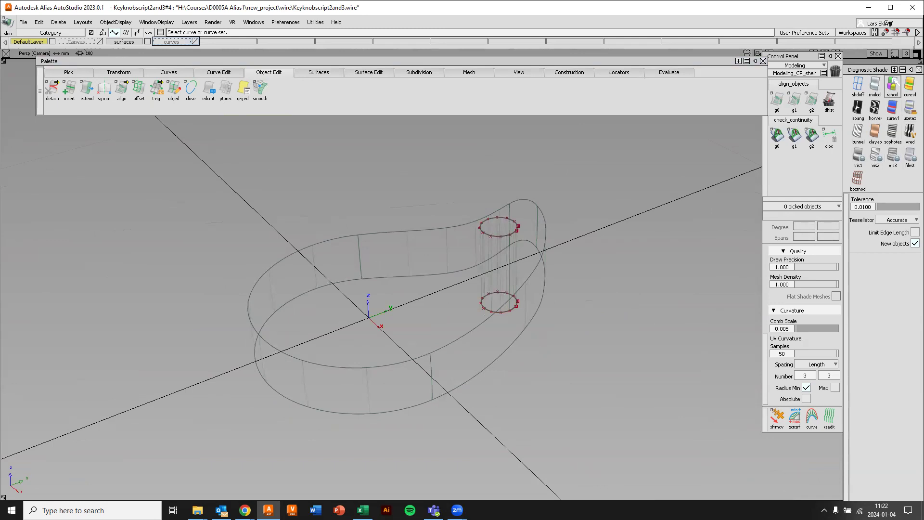
pyautogui.click(893, 86)
pyautogui.keyDown('alt'); pyautogui.keyDown('shift'); pyautogui.moveTo(665, 254); pyautogui.dragTo(531, 220); pyautogui.keyUp('shift'); pyautogui.keyUp('alt')
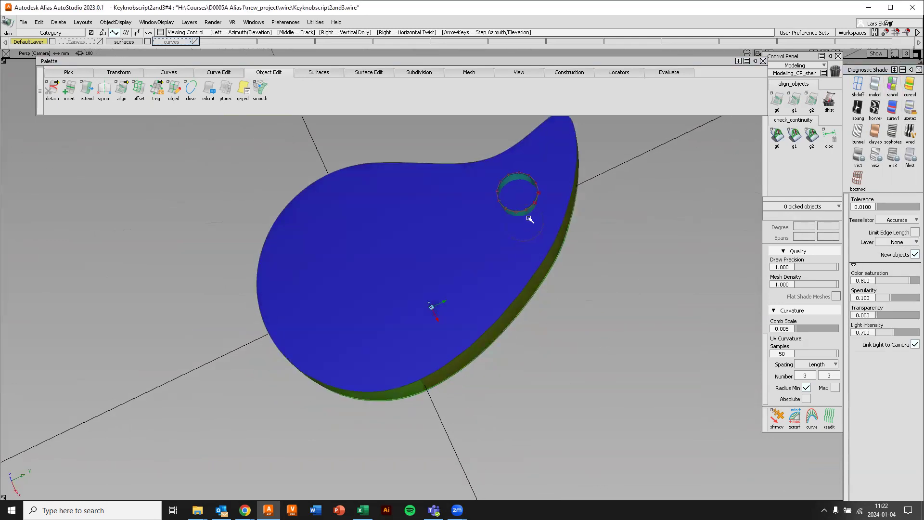
pyautogui.keyDown('alt'); pyautogui.keyDown('shift'); pyautogui.moveTo(500, 276); pyautogui.dragTo(542, 273); pyautogui.keyUp('shift'); pyautogui.keyUp('alt')
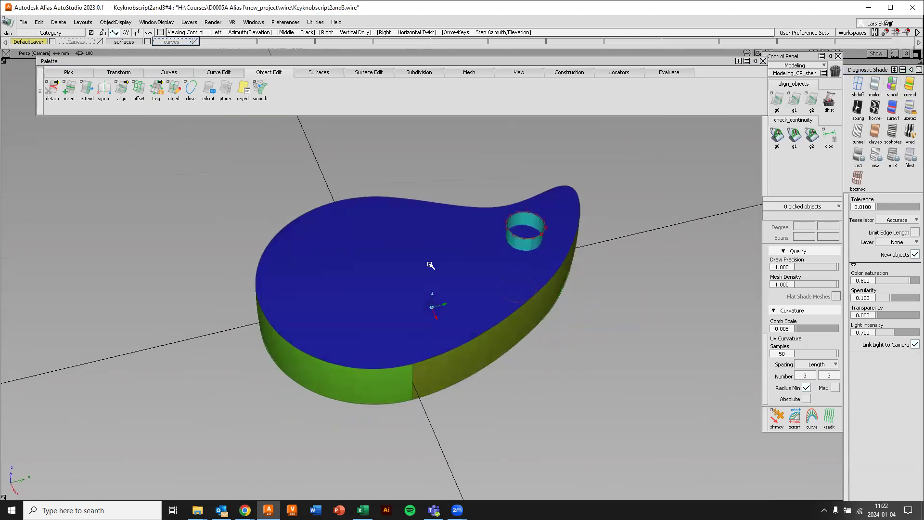
pyautogui.keyDown('alt'); pyautogui.keyDown('shift'); pyautogui.moveTo(549, 326); pyautogui.dragTo(474, 170); pyautogui.keyUp('shift'); pyautogui.keyUp('alt')
pyautogui.keyDown('alt'); pyautogui.keyDown('shift'); pyautogui.moveTo(555, 229); pyautogui.dragTo(602, 330); pyautogui.keyUp('shift'); pyautogui.keyUp('alt')
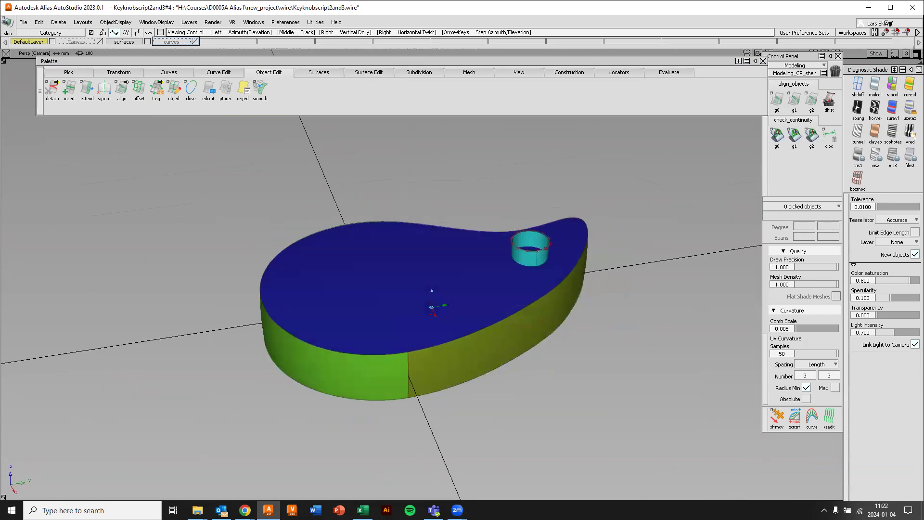
pyautogui.click(858, 87)
# Intersect the hole cylinder with the upper and lower body surfaces of the key fob
pyautogui.moveTo(498, 225)
pyautogui.keyDown('alt'); pyautogui.keyDown('shift'); pyautogui.mouseDown()
pyautogui.moveTo(381, 219)
pyautogui.moveTo(351, 248)
pyautogui.moveTo(303, 173)
pyautogui.mouseUp(); pyautogui.keyUp('shift'); pyautogui.keyUp('alt')
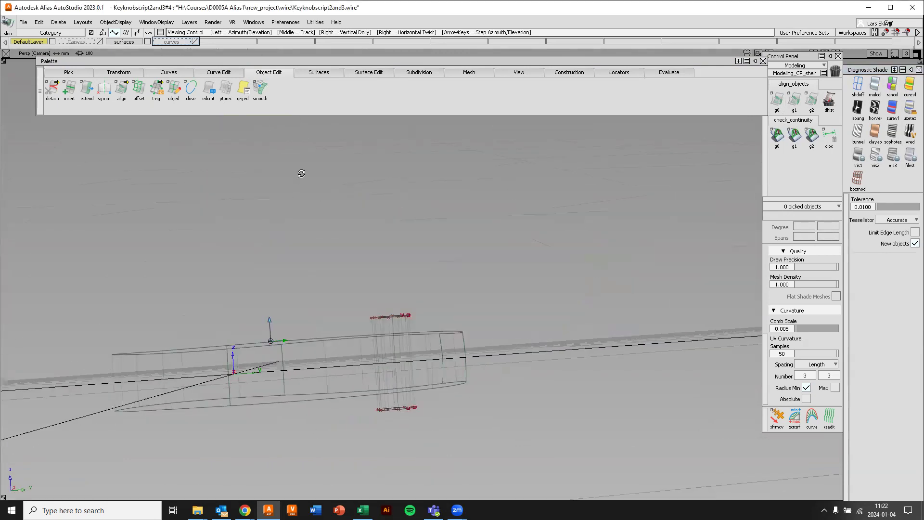
pyautogui.keyDown('ctrl'); pyautogui.keyDown('shift'); pyautogui.middleClick(535, 191); pyautogui.keyUp('shift'); pyautogui.keyUp('ctrl')
pyautogui.keyDown('ctrl'); pyautogui.keyDown('shift'); pyautogui.moveTo(535, 190); pyautogui.dragTo(531, 267, button='middle'); pyautogui.keyUp('shift'); pyautogui.keyUp('ctrl')
pyautogui.click(404, 325)
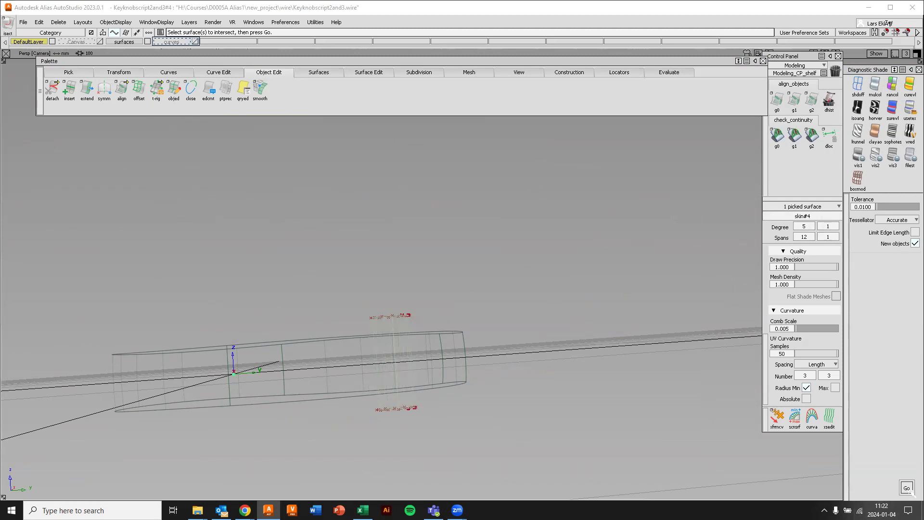
pyautogui.click(907, 488)
pyautogui.keyDown('alt'); pyautogui.keyDown('shift'); pyautogui.moveTo(552, 356); pyautogui.dragTo(318, 236); pyautogui.keyUp('shift'); pyautogui.keyUp('alt')
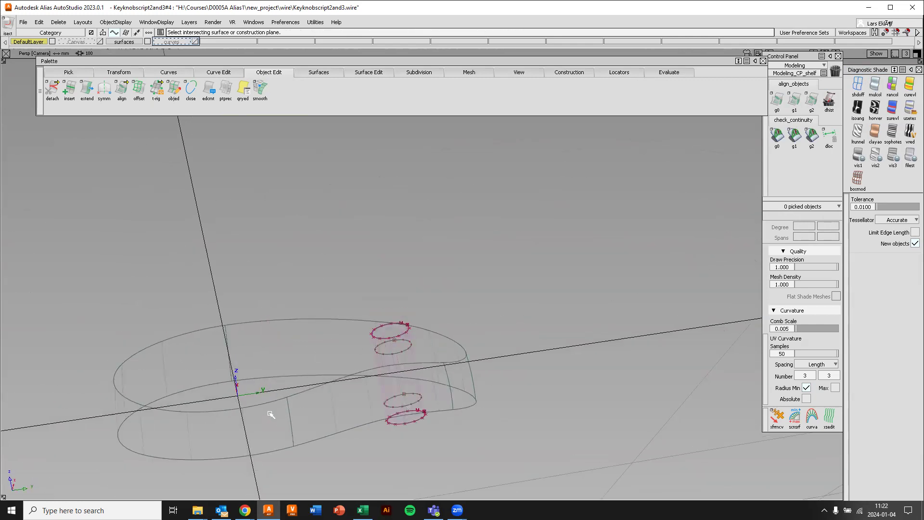
# Trim the hole cylinder to keep only the middle part between the two intersection curves
pyautogui.keyDown('alt'); pyautogui.keyDown('shift'); pyautogui.moveTo(394, 221); pyautogui.dragTo(488, 342); pyautogui.keyUp('shift'); pyautogui.keyUp('alt')
pyautogui.keyDown('alt'); pyautogui.keyDown('shift'); pyautogui.moveTo(369, 283); pyautogui.dragTo(387, 254, button='right'); pyautogui.keyUp('shift'); pyautogui.keyUp('alt')
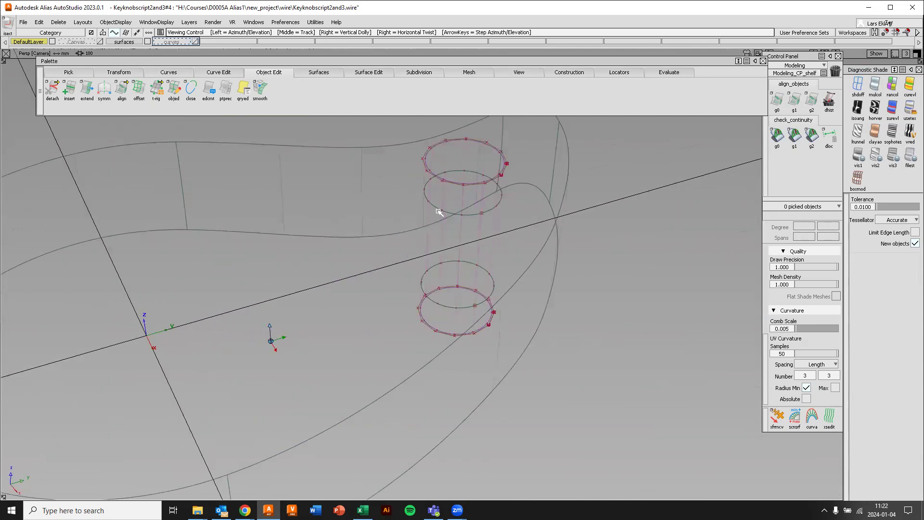
pyautogui.keyDown('alt'); pyautogui.keyDown('shift'); pyautogui.moveTo(485, 240); pyautogui.dragTo(352, 285); pyautogui.keyUp('shift'); pyautogui.keyUp('alt')
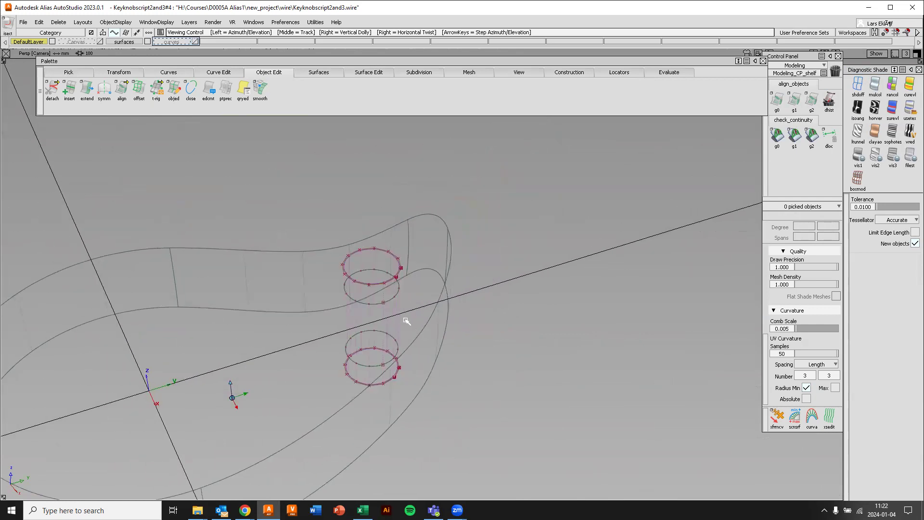
pyautogui.keyDown('ctrl'); pyautogui.keyDown('shift'); pyautogui.click(562, 181); pyautogui.keyUp('shift'); pyautogui.keyUp('ctrl')
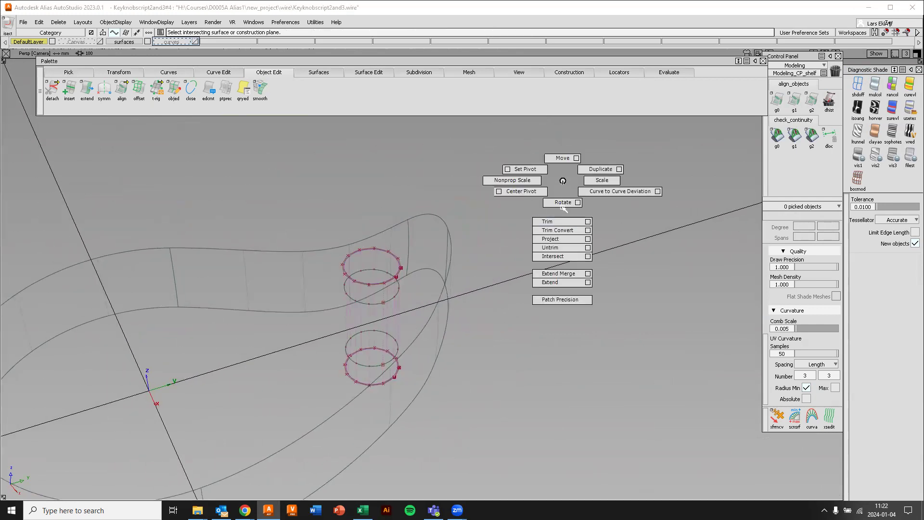
pyautogui.click(560, 223)
pyautogui.click(374, 317)
pyautogui.keyDown('alt'); pyautogui.keyDown('shift'); pyautogui.moveTo(457, 363); pyautogui.dragTo(394, 350); pyautogui.keyUp('shift'); pyautogui.keyUp('alt')
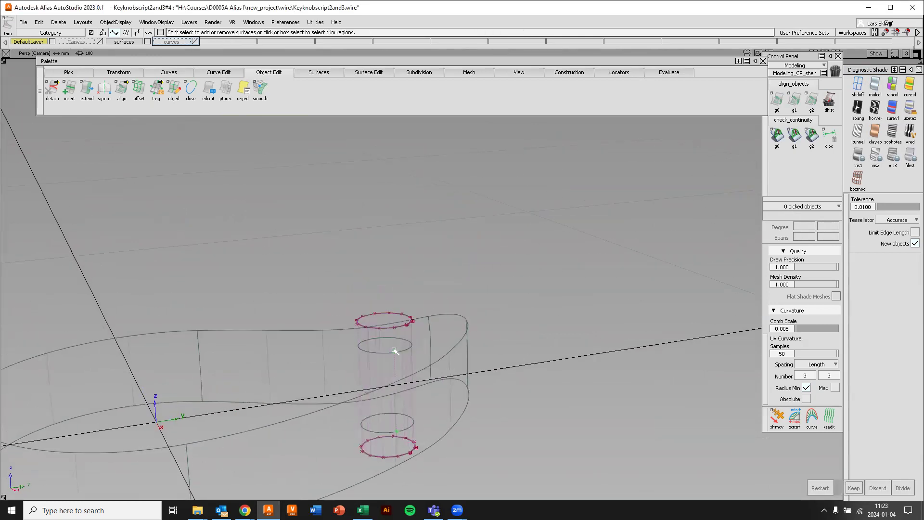
pyautogui.click(380, 380)
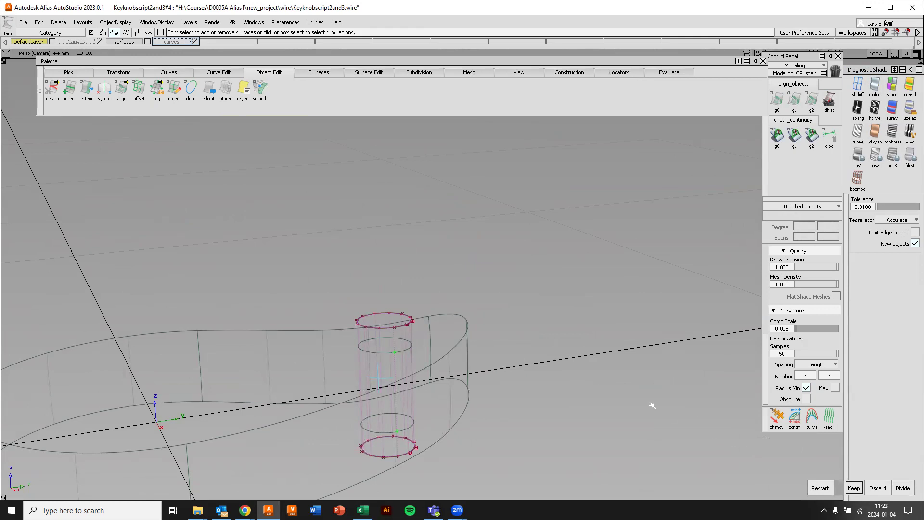
pyautogui.keyDown('alt'); pyautogui.keyDown('shift'); pyautogui.moveTo(453, 385); pyautogui.dragTo(433, 345); pyautogui.keyUp('shift'); pyautogui.keyUp('alt')
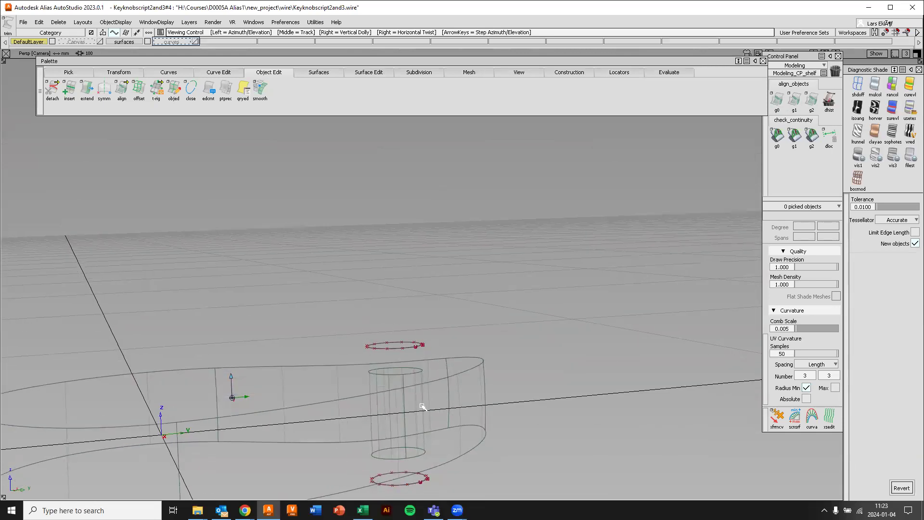
# Delete the two construction circles above and below the body
pyautogui.keyDown('ctrl'); pyautogui.keyDown('shift'); pyautogui.click(499, 223); pyautogui.keyUp('shift'); pyautogui.keyUp('ctrl')
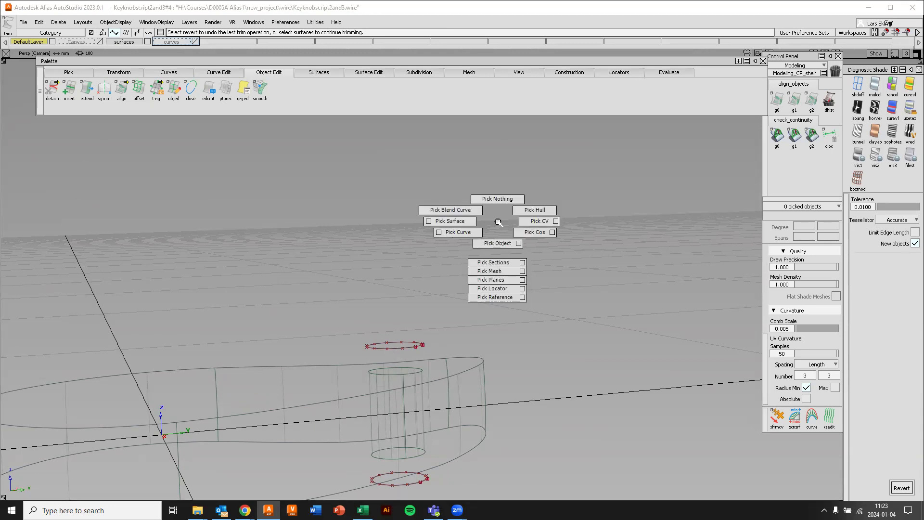
pyautogui.click(458, 232)
pyautogui.click(417, 346)
pyautogui.click(426, 480)
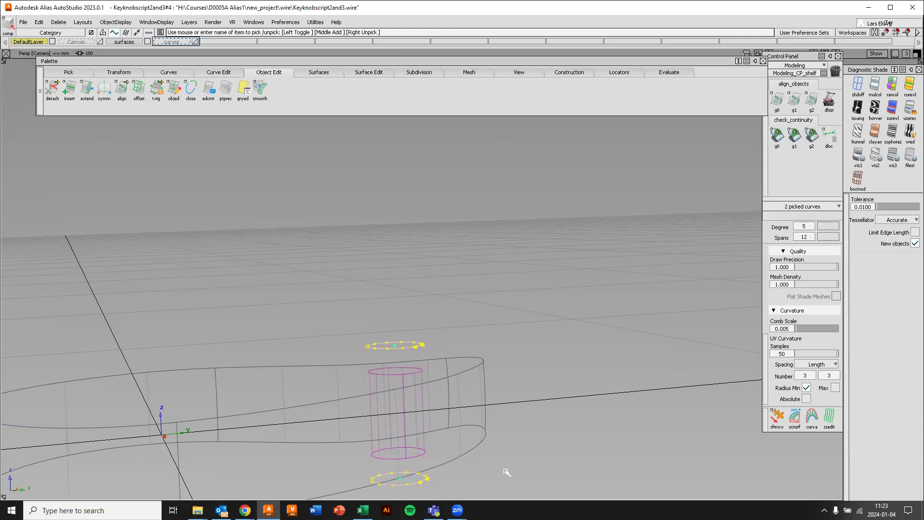
pyautogui.press('Delete')
pyautogui.press('Return')
pyautogui.keyDown('alt'); pyautogui.keyDown('shift'); pyautogui.moveTo(322, 326); pyautogui.dragTo(284, 378); pyautogui.keyUp('shift'); pyautogui.keyUp('alt')
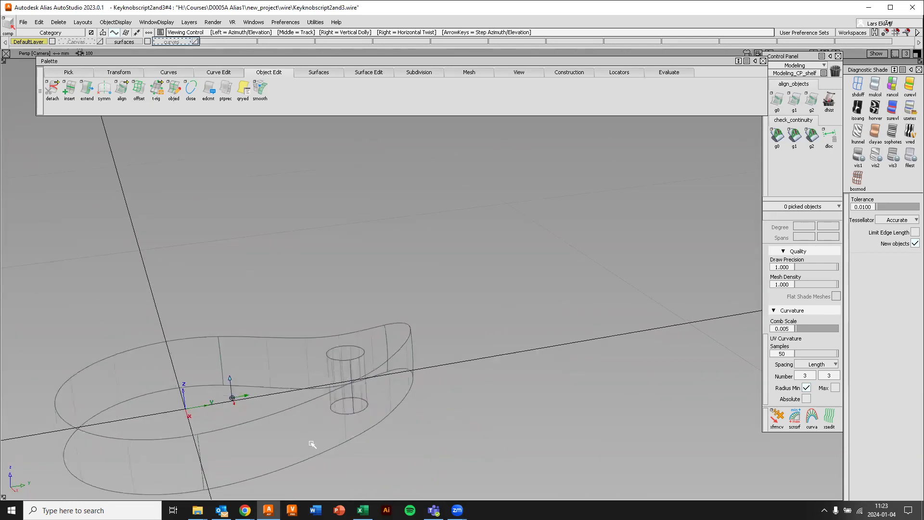
# Trim the hole out of the body's bottom surface, keeping the region outside the circle
pyautogui.keyDown('ctrl'); pyautogui.keyDown('shift'); pyautogui.rightClick(480, 215); pyautogui.keyUp('shift'); pyautogui.keyUp('ctrl')
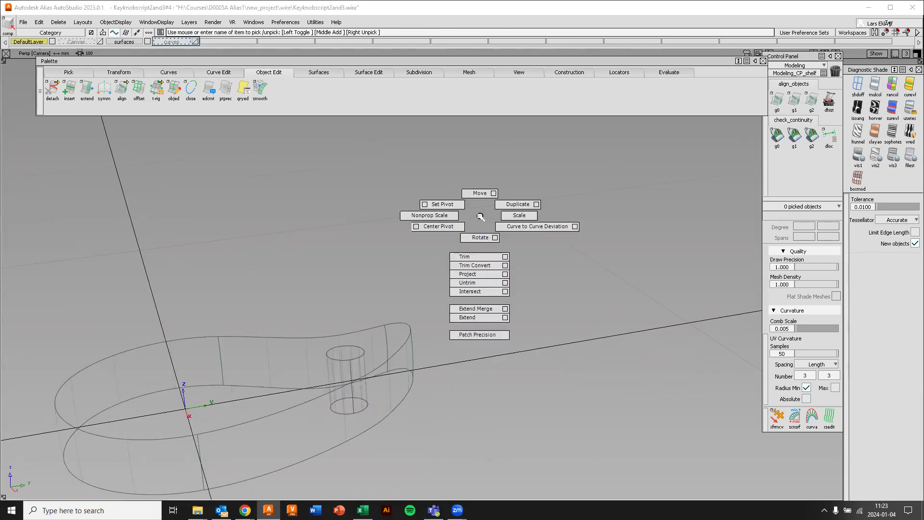
pyautogui.click(469, 256)
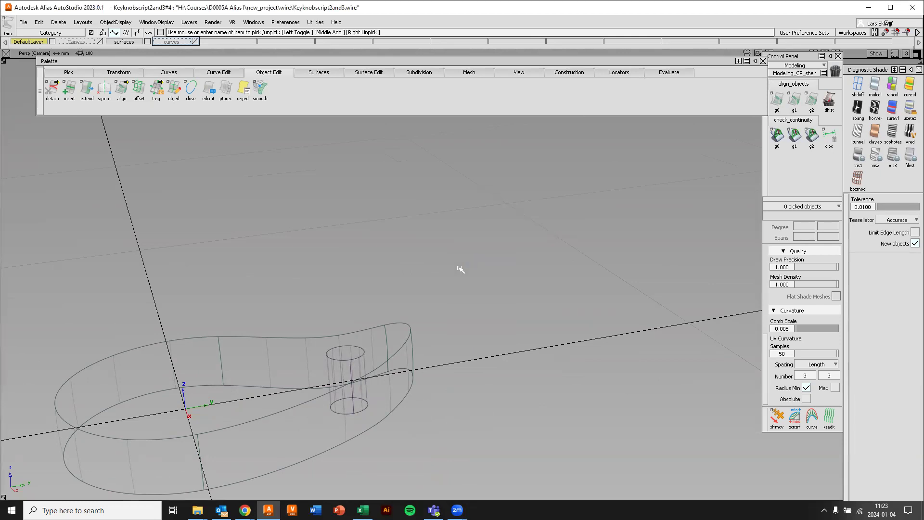
pyautogui.click(213, 387)
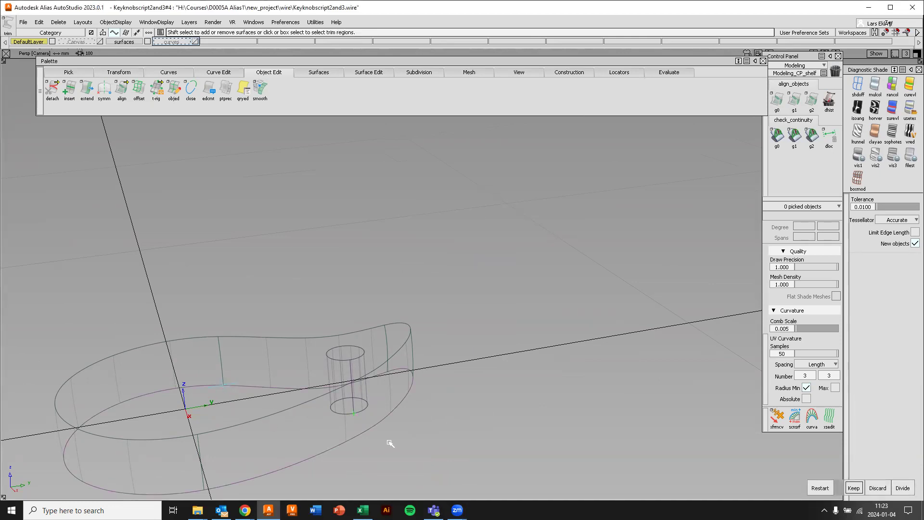
pyautogui.press('space')
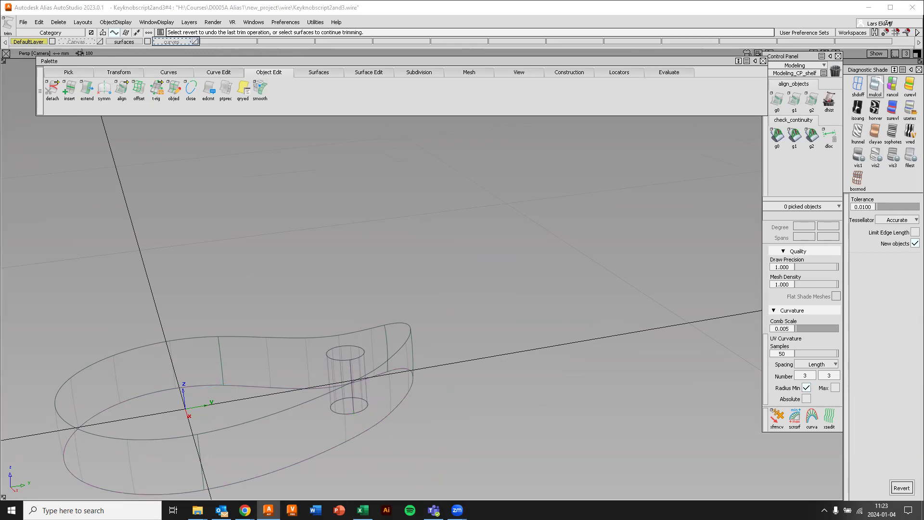
# Trim the hole out of the top surface under random-colour shading, keeping the region outside the circle, and turn the shading off
pyautogui.click(892, 86)
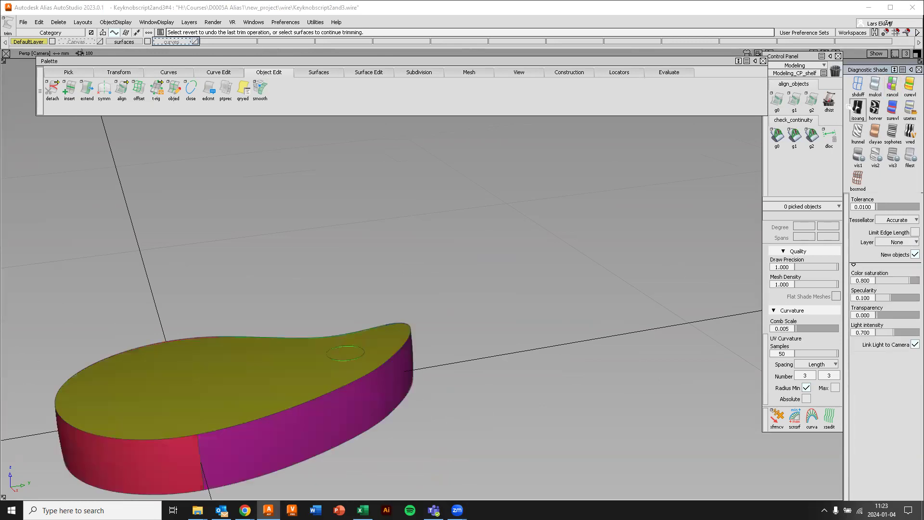
pyautogui.keyDown('alt'); pyautogui.keyDown('shift'); pyautogui.moveTo(494, 275); pyautogui.dragTo(491, 306); pyautogui.keyUp('shift'); pyautogui.keyUp('alt')
pyautogui.keyDown('ctrl'); pyautogui.keyDown('shift'); pyautogui.moveTo(522, 284); pyautogui.dragTo(509, 325, button='right'); pyautogui.keyUp('shift'); pyautogui.keyUp('ctrl')
pyautogui.click(408, 192)
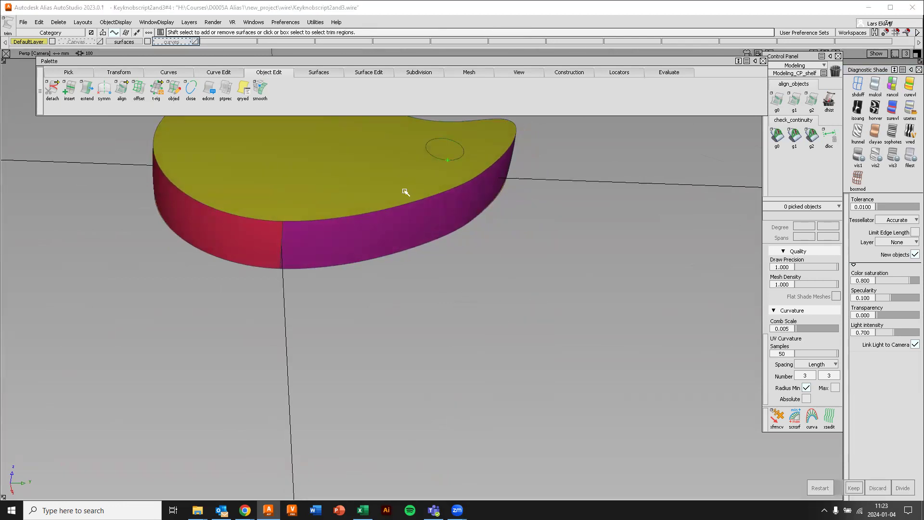
pyautogui.click(341, 191)
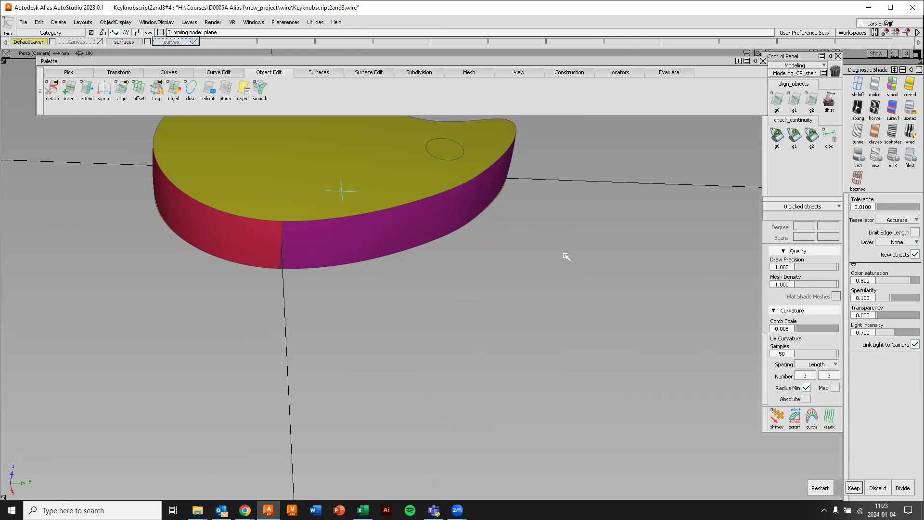
pyautogui.press('Return')
pyautogui.keyDown('alt'); pyautogui.keyDown('shift'); pyautogui.moveTo(470, 217); pyautogui.dragTo(427, 208, button='right'); pyautogui.keyUp('shift'); pyautogui.keyUp('alt')
pyautogui.keyDown('alt'); pyautogui.keyDown('shift'); pyautogui.moveTo(407, 197); pyautogui.dragTo(430, 295, button='middle'); pyautogui.keyUp('shift'); pyautogui.keyUp('alt')
pyautogui.keyDown('alt'); pyautogui.keyDown('shift'); pyautogui.moveTo(417, 283); pyautogui.dragTo(507, 337); pyautogui.keyUp('shift'); pyautogui.keyUp('alt')
pyautogui.keyDown('alt'); pyautogui.keyDown('shift'); pyautogui.moveTo(427, 310); pyautogui.dragTo(427, 287, button='right'); pyautogui.keyUp('shift'); pyautogui.keyUp('alt')
pyautogui.keyDown('alt'); pyautogui.keyDown('shift'); pyautogui.moveTo(428, 287); pyautogui.dragTo(343, 322); pyautogui.keyUp('shift'); pyautogui.keyUp('alt')
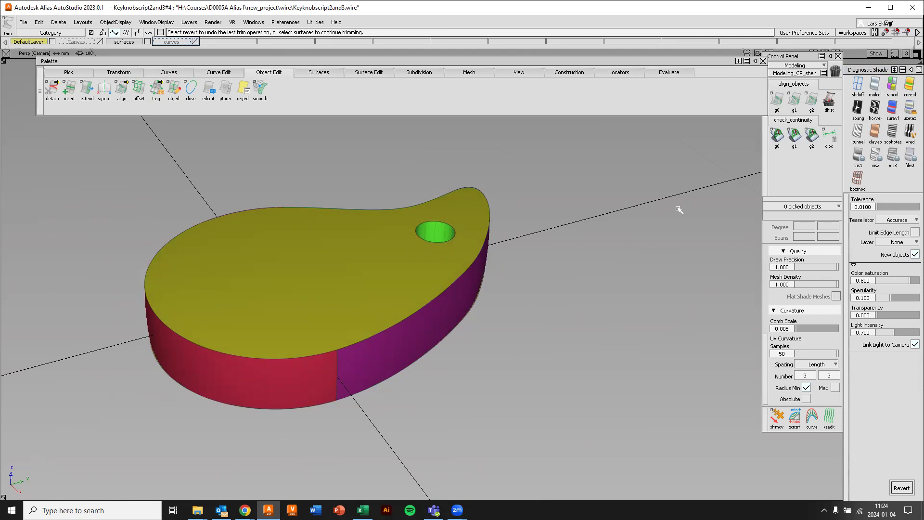
pyautogui.click(857, 86)
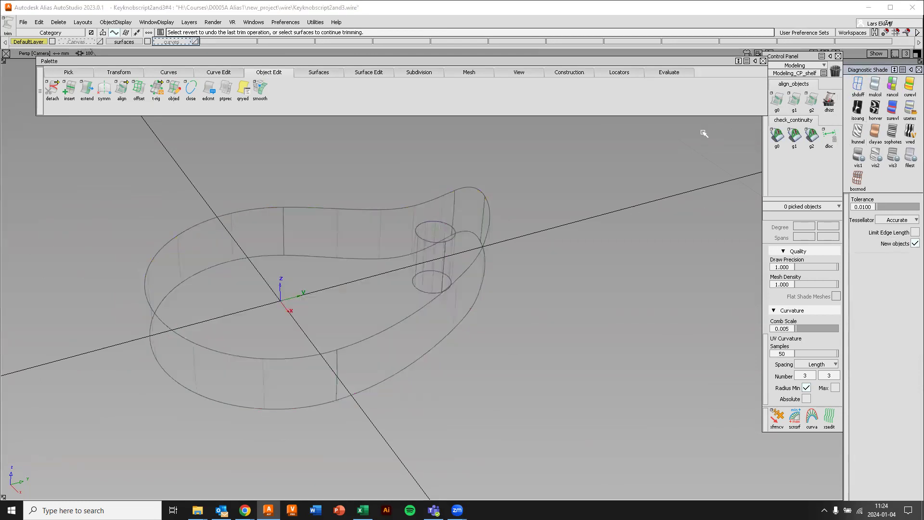
# Open the Round tool's options, enlarge the control window and choose G1 Circular continuity
pyautogui.click(326, 75)
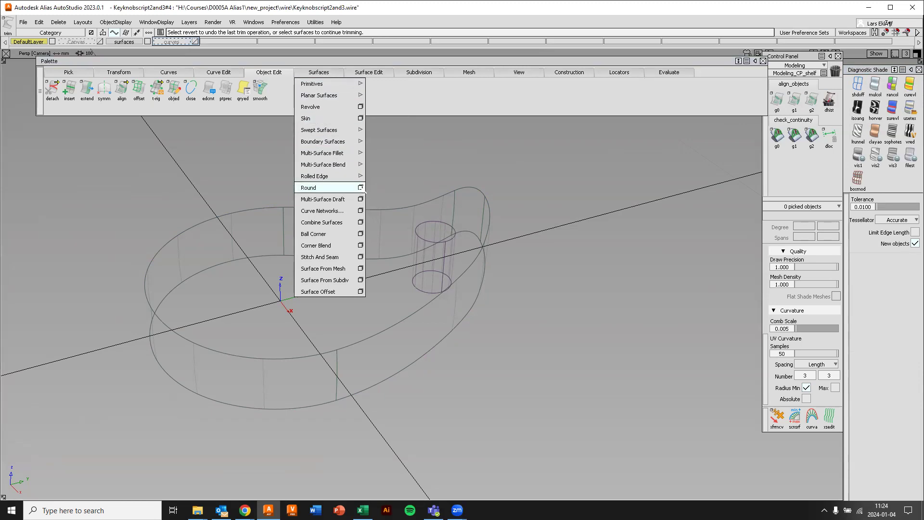
pyautogui.click(360, 188)
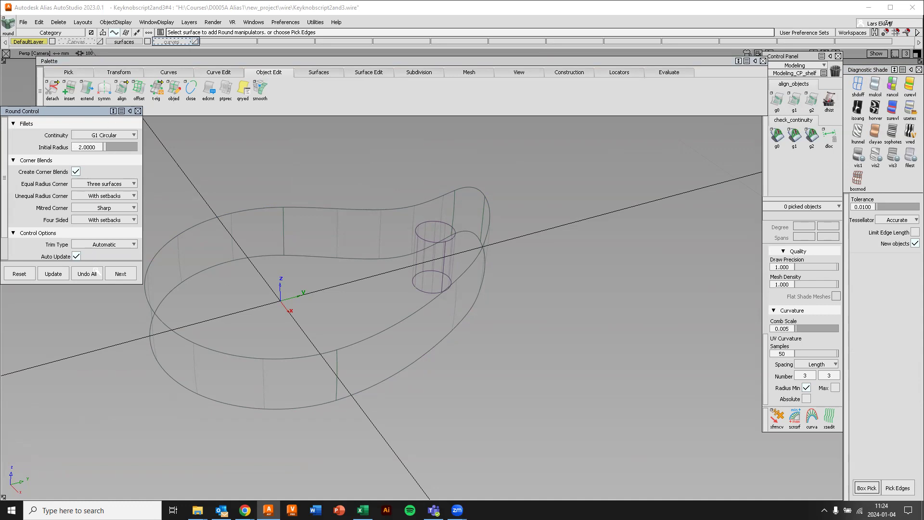
pyautogui.moveTo(110, 284); pyautogui.dragTo(100, 374)
pyautogui.keyDown('alt'); pyautogui.keyDown('shift'); pyautogui.moveTo(240, 295); pyautogui.dragTo(302, 291, button='middle'); pyautogui.keyUp('shift'); pyautogui.keyUp('alt')
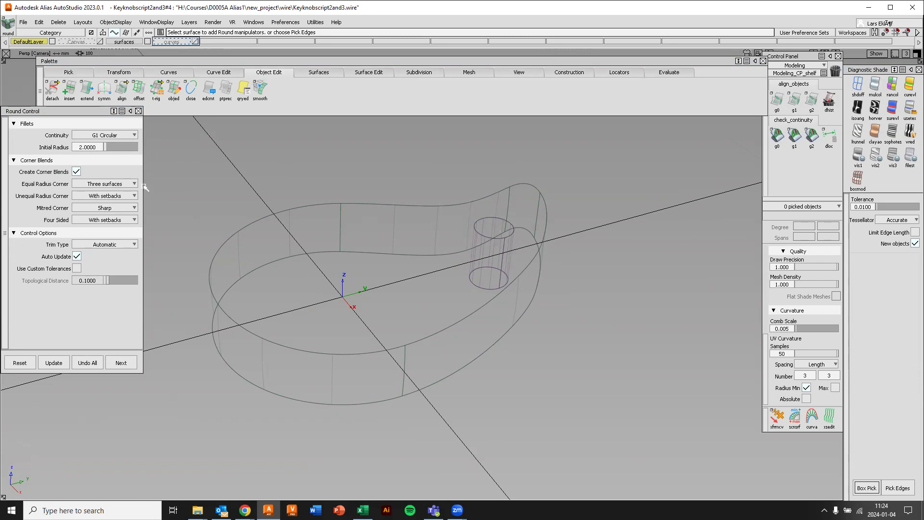
pyautogui.click(134, 135)
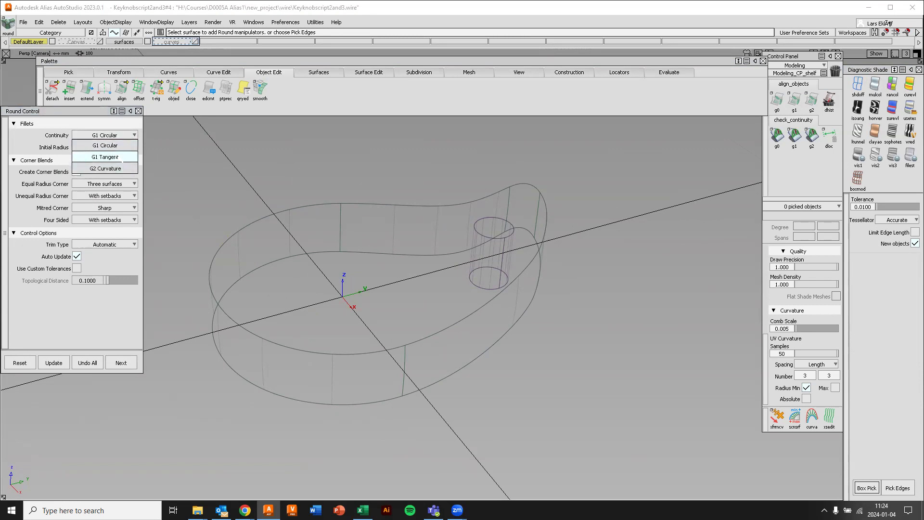
pyautogui.click(112, 146)
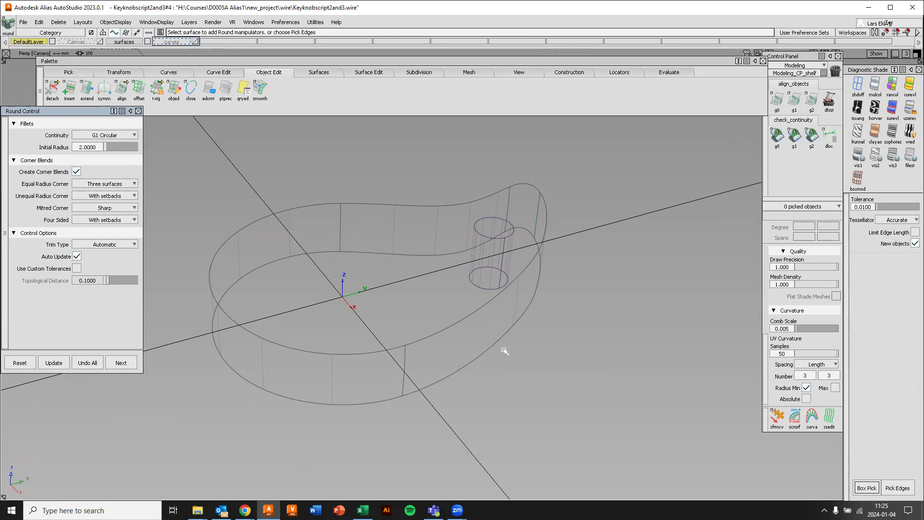
# Round the hole's entire upper edge with a radius of 2, picking both edge segments under multi-colour shading
pyautogui.moveTo(600, 374)
pyautogui.keyDown('alt'); pyautogui.keyDown('shift'); pyautogui.mouseDown()
pyautogui.moveTo(528, 394)
pyautogui.moveTo(487, 360)
pyautogui.moveTo(460, 379)
pyautogui.mouseUp(); pyautogui.keyUp('shift'); pyautogui.keyUp('alt')
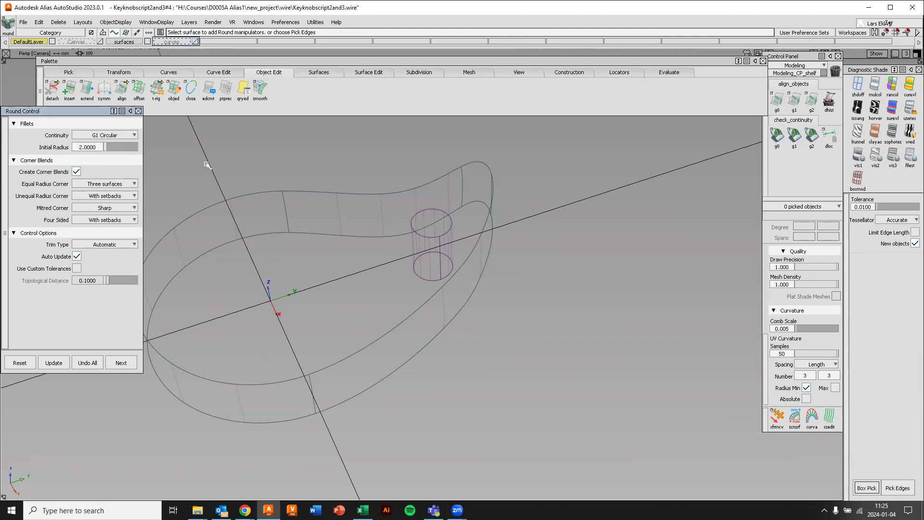
pyautogui.click(897, 488)
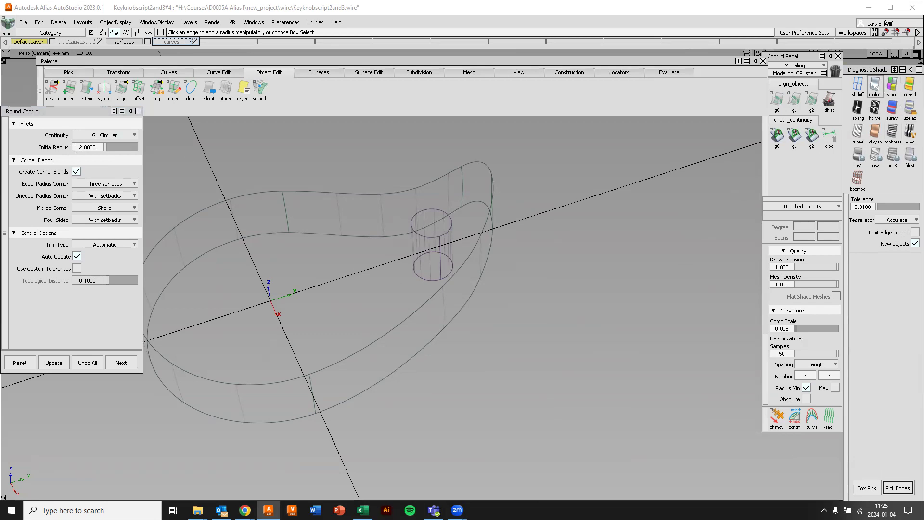
pyautogui.click(875, 85)
pyautogui.keyDown('alt'); pyautogui.keyDown('shift'); pyautogui.moveTo(565, 249); pyautogui.dragTo(547, 248, button='right'); pyautogui.keyUp('shift'); pyautogui.keyUp('alt')
pyautogui.keyDown('alt'); pyautogui.keyDown('shift'); pyautogui.moveTo(549, 244); pyautogui.dragTo(435, 299, button='middle'); pyautogui.keyUp('shift'); pyautogui.keyUp('alt')
pyautogui.keyDown('alt'); pyautogui.keyDown('shift'); pyautogui.moveTo(435, 299); pyautogui.dragTo(437, 284); pyautogui.keyUp('shift'); pyautogui.keyUp('alt')
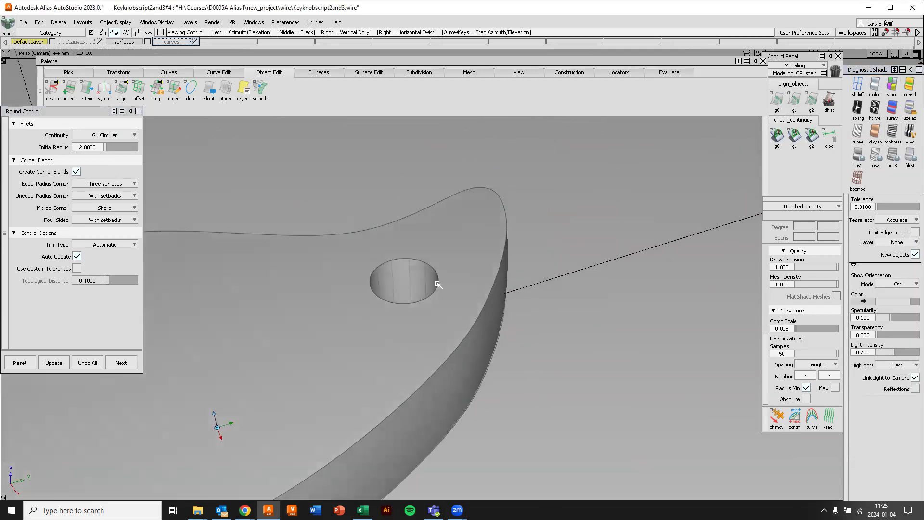
pyautogui.click(418, 260)
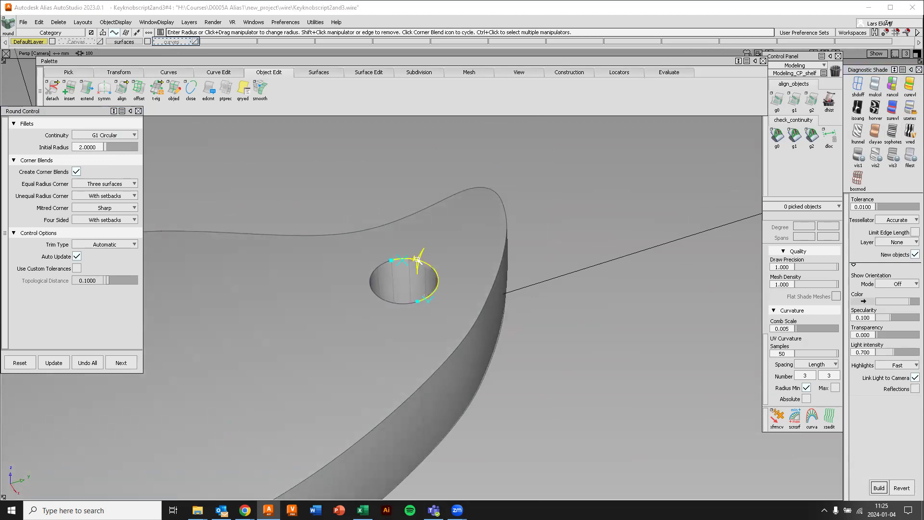
pyautogui.click(383, 264)
pyautogui.click(879, 488)
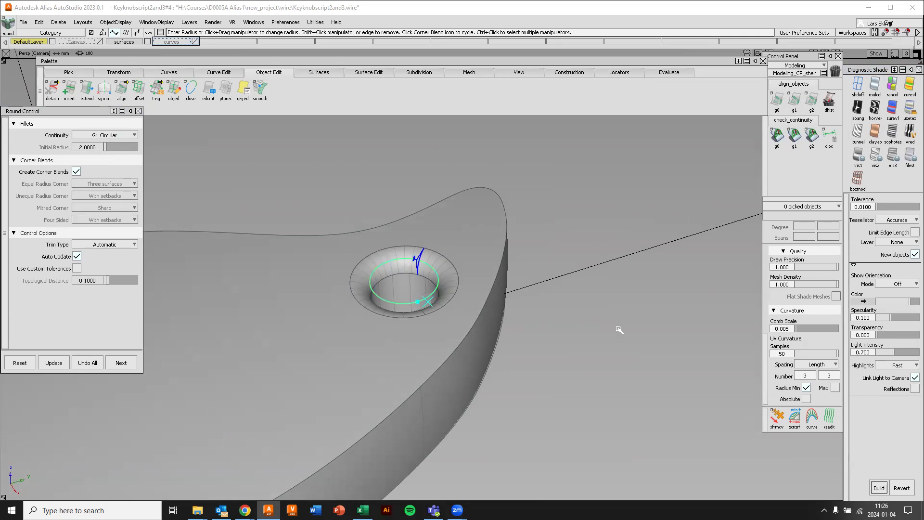
pyautogui.keyDown('ctrl'); pyautogui.keyDown('shift'); pyautogui.moveTo(633, 343); pyautogui.dragTo(633, 323); pyautogui.keyUp('shift'); pyautogui.keyUp('ctrl')
# Add round manipulators for the hole's underside by box-picking the key fob's bottom surfaces around the hole and accepting the selection
pyautogui.keyDown('alt'); pyautogui.keyDown('shift'); pyautogui.moveTo(445, 288); pyautogui.dragTo(439, 298, button='right'); pyautogui.keyUp('shift'); pyautogui.keyUp('alt')
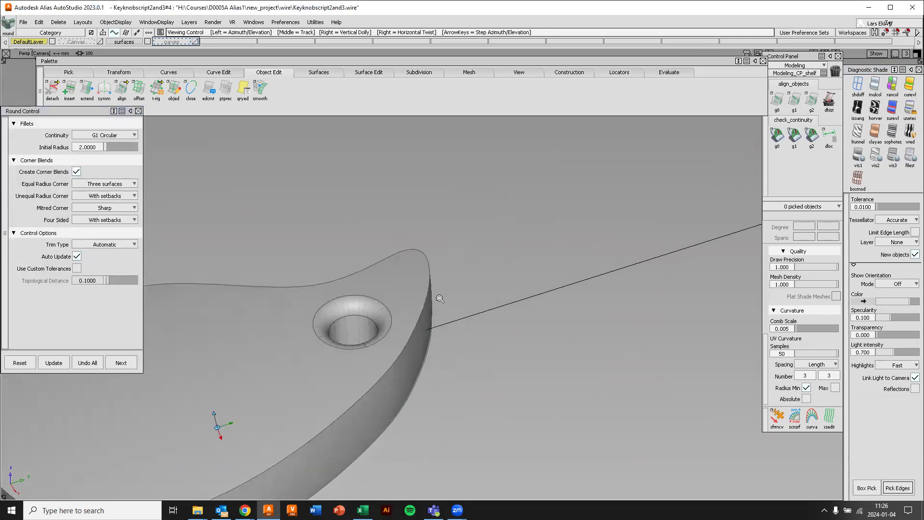
pyautogui.keyDown('alt'); pyautogui.keyDown('shift'); pyautogui.moveTo(440, 308); pyautogui.dragTo(481, 281, button='middle'); pyautogui.keyUp('shift'); pyautogui.keyUp('alt')
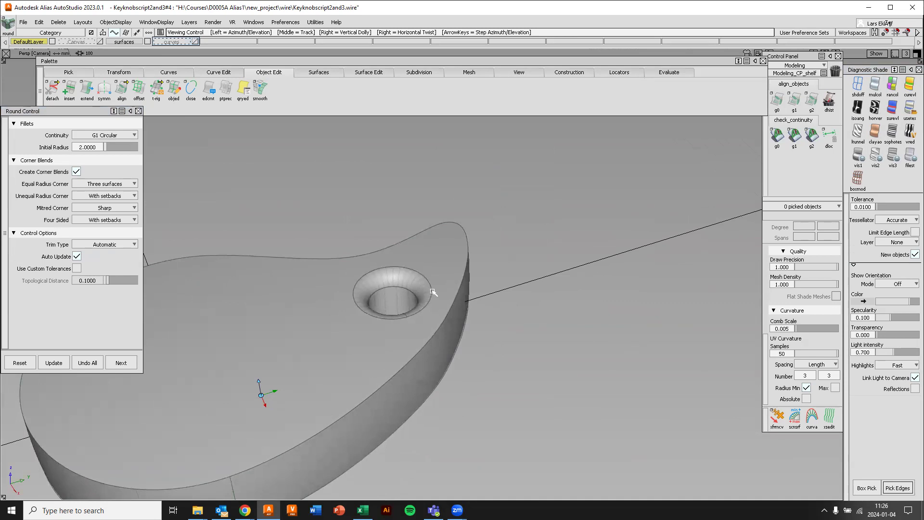
pyautogui.moveTo(394, 292)
pyautogui.keyDown('alt'); pyautogui.keyDown('shift'); pyautogui.mouseDown()
pyautogui.moveTo(414, 326)
pyautogui.moveTo(377, 309)
pyautogui.mouseUp(); pyautogui.keyUp('shift'); pyautogui.keyUp('alt')
pyautogui.moveTo(399, 382)
pyautogui.keyDown('alt'); pyautogui.keyDown('shift'); pyautogui.mouseDown()
pyautogui.moveTo(386, 313)
pyautogui.moveTo(400, 256)
pyautogui.moveTo(414, 284)
pyautogui.moveTo(477, 281)
pyautogui.mouseUp(); pyautogui.keyUp('shift'); pyautogui.keyUp('alt')
pyautogui.keyDown('alt'); pyautogui.keyDown('shift'); pyautogui.moveTo(476, 281); pyautogui.dragTo(448, 231, button='right'); pyautogui.keyUp('shift'); pyautogui.keyUp('alt')
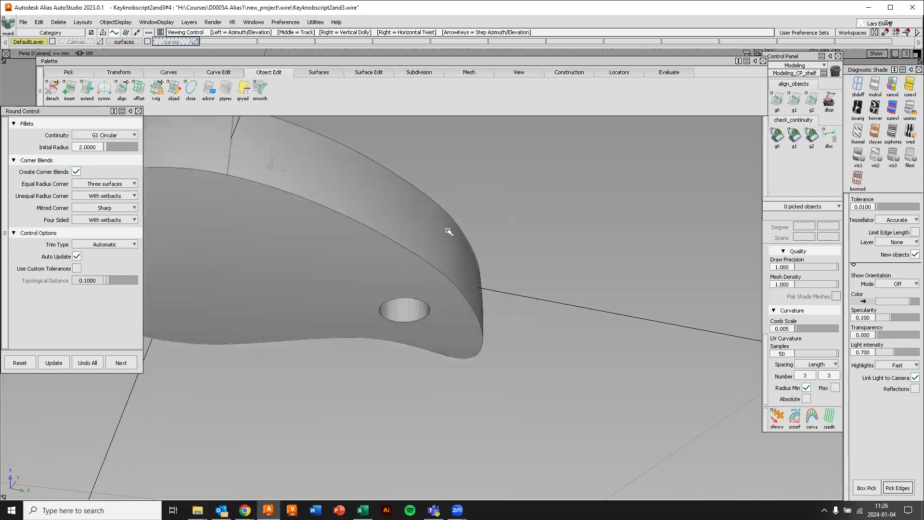
pyautogui.keyDown('alt'); pyautogui.keyDown('shift'); pyautogui.moveTo(483, 307); pyautogui.dragTo(484, 301, button='right'); pyautogui.keyUp('shift'); pyautogui.keyUp('alt')
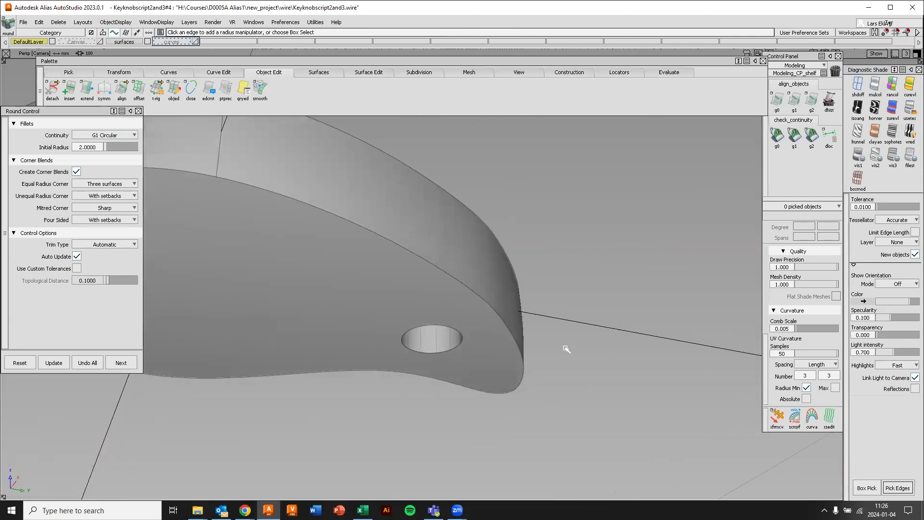
pyautogui.click(869, 489)
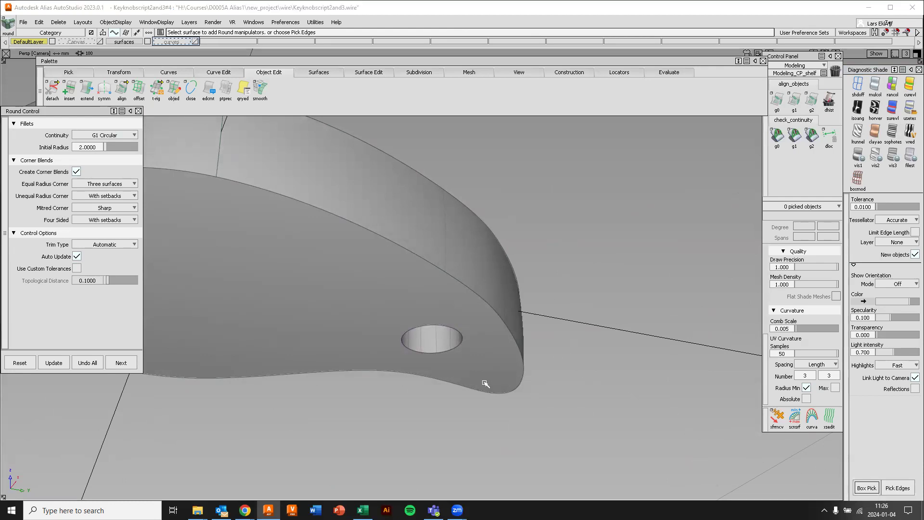
pyautogui.moveTo(377, 297); pyautogui.dragTo(470, 358)
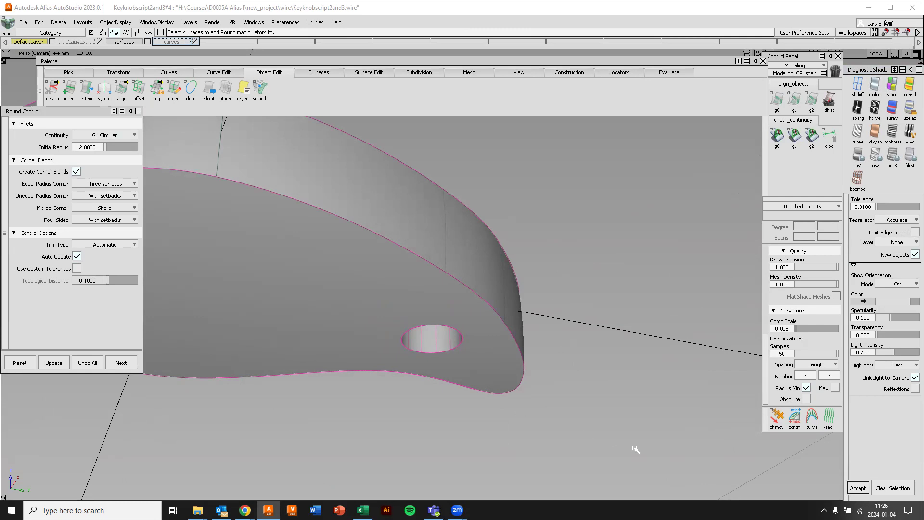
pyautogui.click(859, 489)
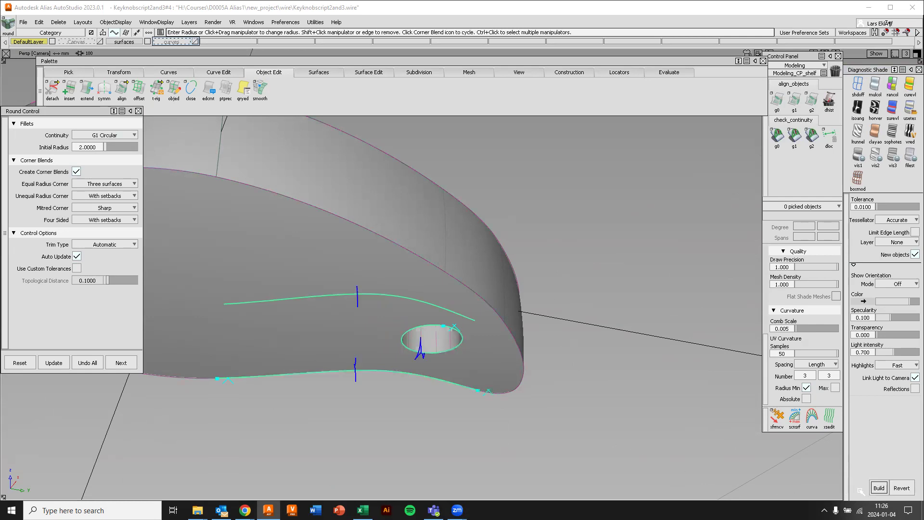
# Remove the two outer side-wall edges from the round and build the hole's lower edge with a radius of 2
pyautogui.keyDown('alt'); pyautogui.keyDown('shift'); pyautogui.moveTo(449, 337); pyautogui.dragTo(419, 227); pyautogui.keyUp('shift'); pyautogui.keyUp('alt')
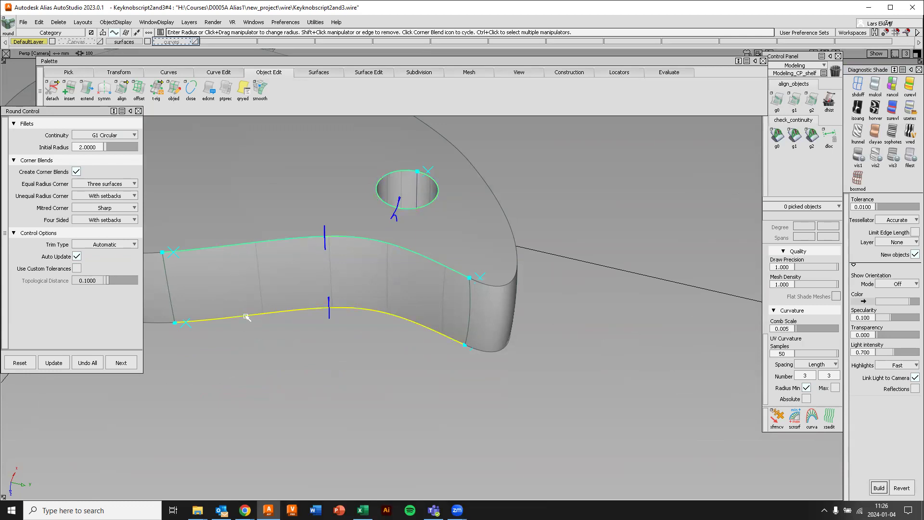
pyautogui.keyDown('alt'); pyautogui.keyDown('shift'); pyautogui.moveTo(271, 270); pyautogui.dragTo(377, 371); pyautogui.keyUp('shift'); pyautogui.keyUp('alt')
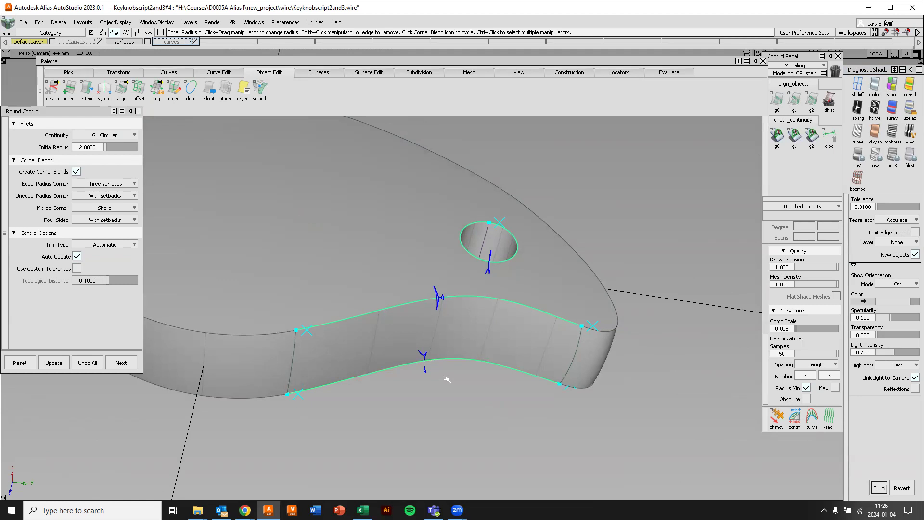
pyautogui.keyDown('shift'); pyautogui.click(487, 298); pyautogui.keyUp('shift')
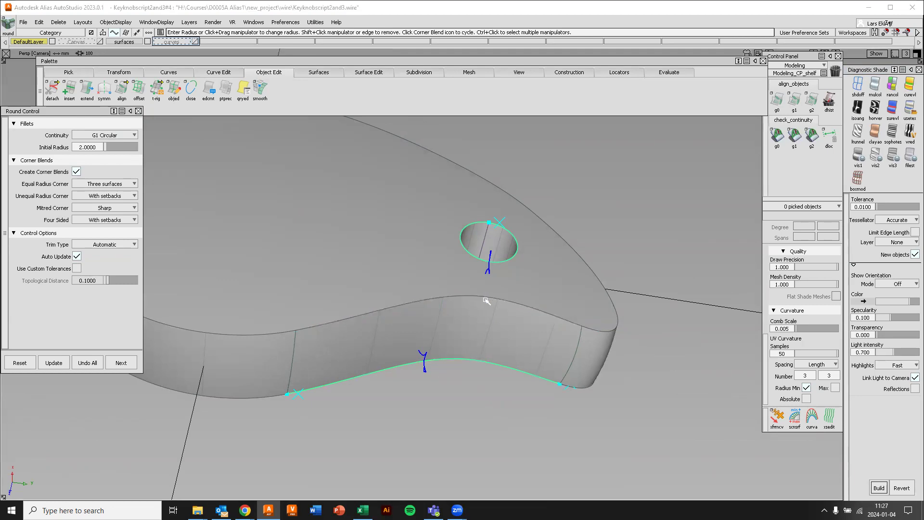
pyautogui.keyDown('shift'); pyautogui.click(465, 361); pyautogui.keyUp('shift')
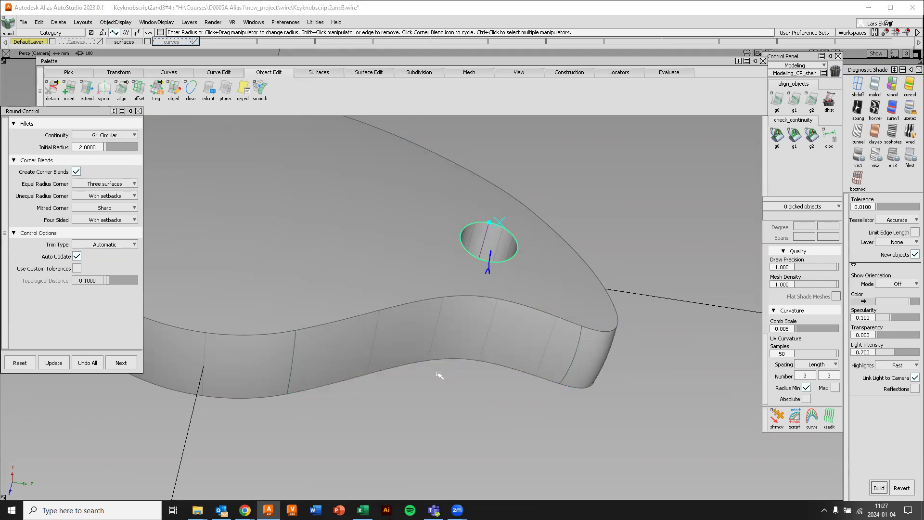
pyautogui.keyDown('alt'); pyautogui.keyDown('shift'); pyautogui.moveTo(412, 277); pyautogui.dragTo(523, 323); pyautogui.keyUp('shift'); pyautogui.keyUp('alt')
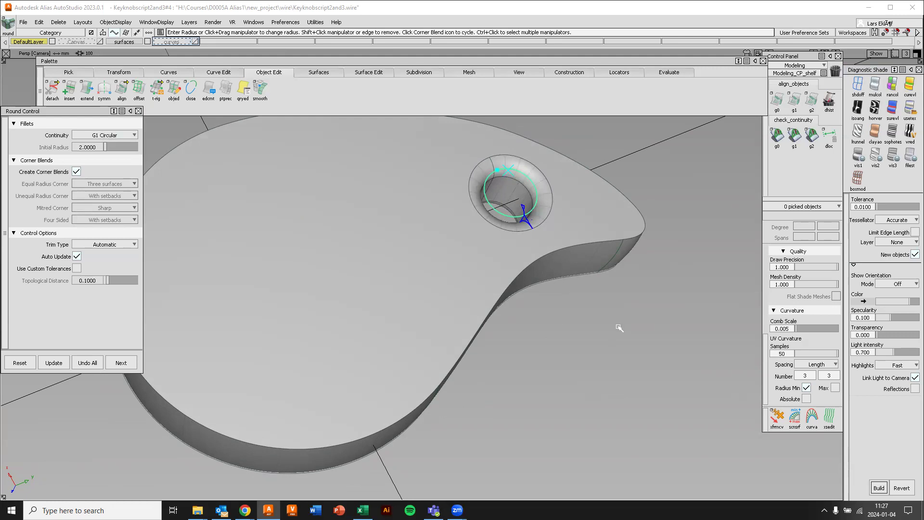
# Close the Round options, open the Surface Fillet options from Multi-Surface Fillet and enlarge the control window to show all settings
pyautogui.keyDown('alt'); pyautogui.keyDown('shift'); pyautogui.moveTo(470, 249); pyautogui.dragTo(486, 325); pyautogui.keyUp('shift'); pyautogui.keyUp('alt')
pyautogui.keyDown('alt'); pyautogui.keyDown('shift'); pyautogui.moveTo(369, 292); pyautogui.dragTo(396, 327, button='middle'); pyautogui.keyUp('shift'); pyautogui.keyUp('alt')
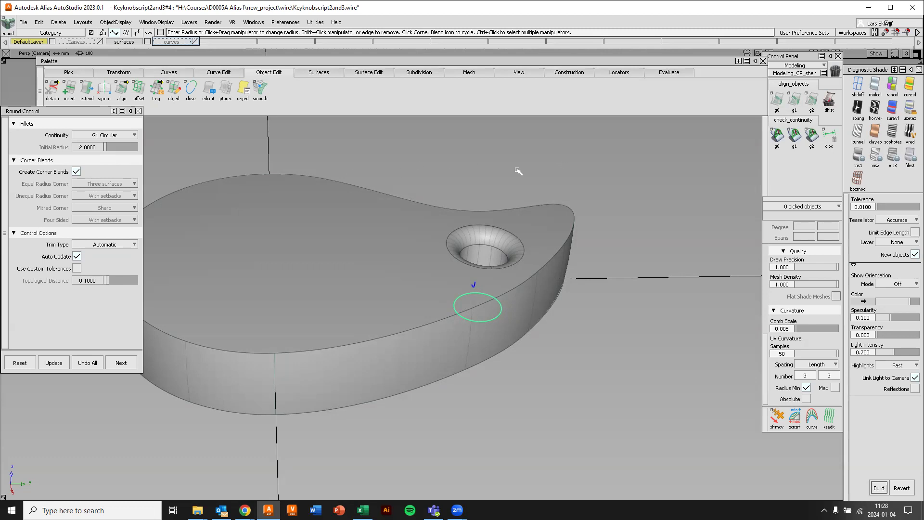
pyautogui.moveTo(422, 169)
pyautogui.keyDown('alt'); pyautogui.keyDown('shift'); pyautogui.mouseDown(button='right')
pyautogui.moveTo(417, 192)
pyautogui.moveTo(427, 178)
pyautogui.mouseUp(button='right'); pyautogui.keyUp('shift'); pyautogui.keyUp('alt')
pyautogui.keyDown('alt'); pyautogui.keyDown('shift'); pyautogui.moveTo(427, 178); pyautogui.dragTo(536, 285); pyautogui.keyUp('shift'); pyautogui.keyUp('alt')
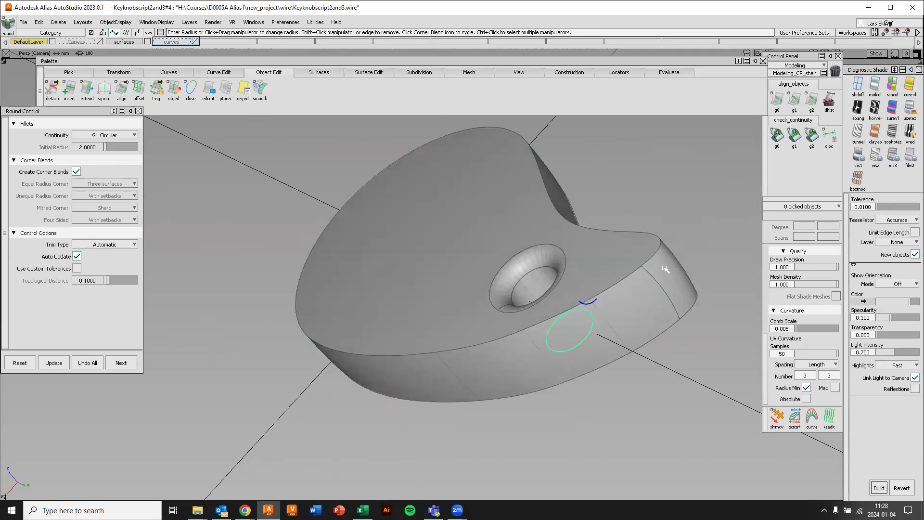
pyautogui.keyDown('alt'); pyautogui.keyDown('shift'); pyautogui.moveTo(537, 324); pyautogui.dragTo(539, 304); pyautogui.keyUp('shift'); pyautogui.keyUp('alt')
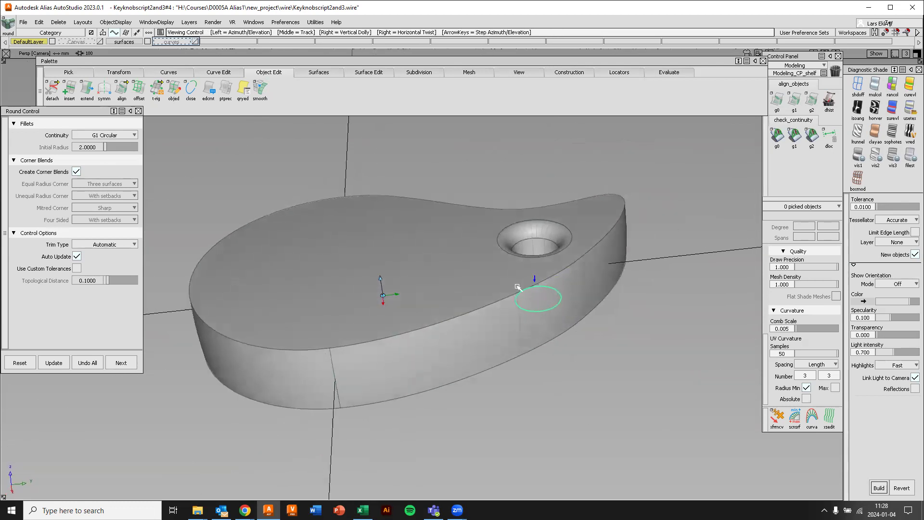
pyautogui.click(138, 111)
pyautogui.keyDown('alt'); pyautogui.keyDown('shift'); pyautogui.moveTo(272, 220); pyautogui.dragTo(341, 218); pyautogui.keyUp('shift'); pyautogui.keyUp('alt')
pyautogui.click(325, 71)
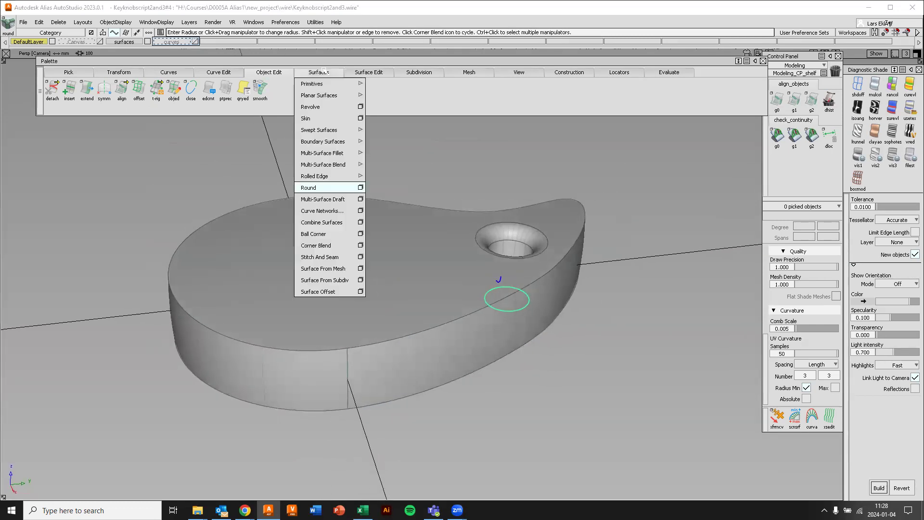
pyautogui.moveTo(337, 154)
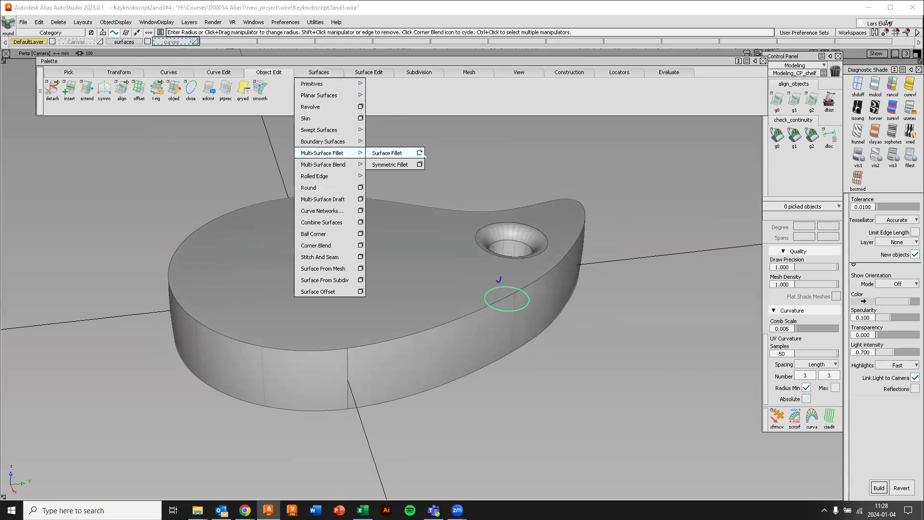
pyautogui.click(419, 153)
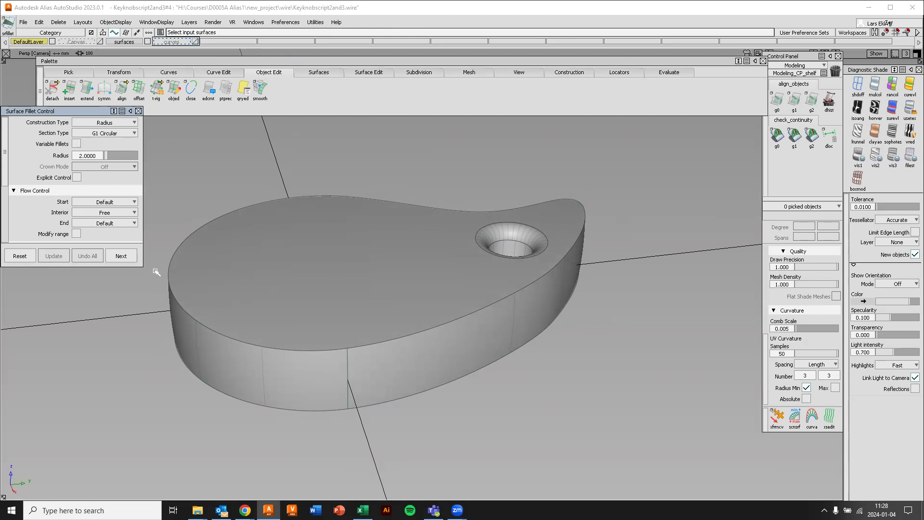
pyautogui.moveTo(140, 268); pyautogui.dragTo(120, 458)
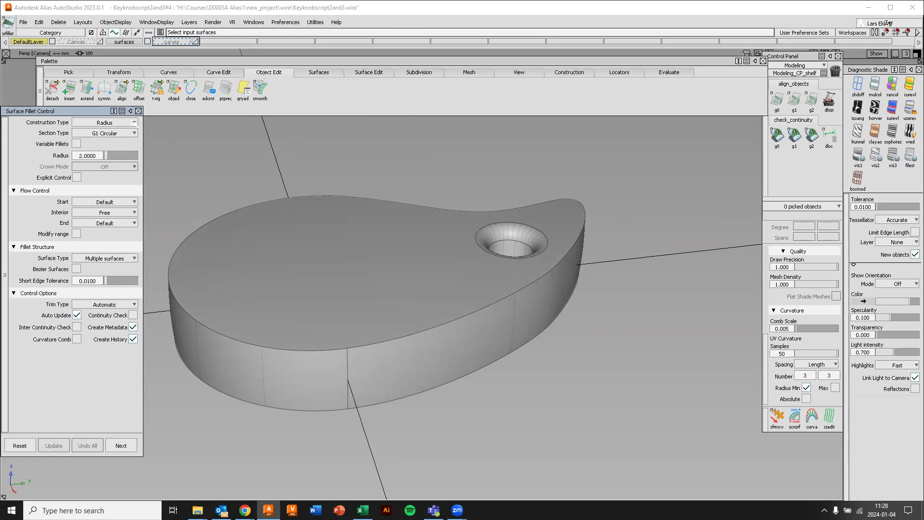
# Review the section types available for the surface fillet, leaving it at G1 Circular
pyautogui.click(134, 133)
pyautogui.click(134, 134)
pyautogui.click(134, 133)
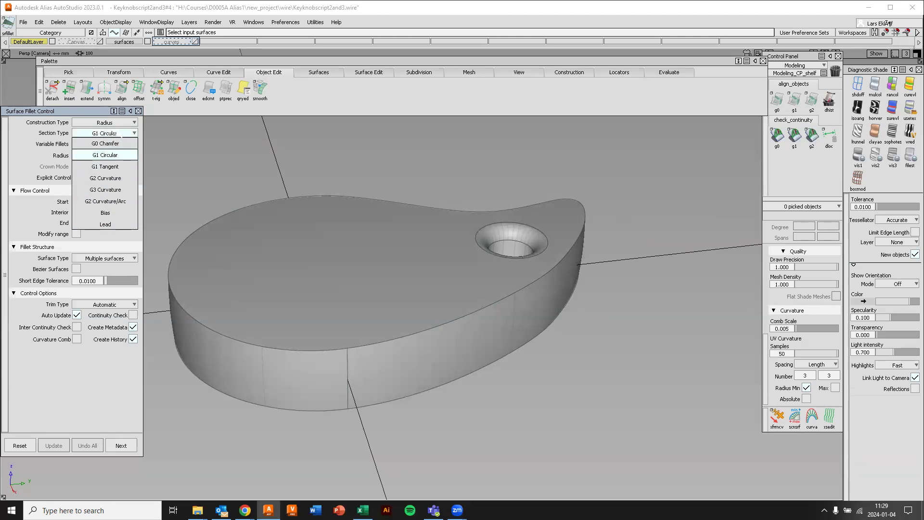
pyautogui.click(223, 142)
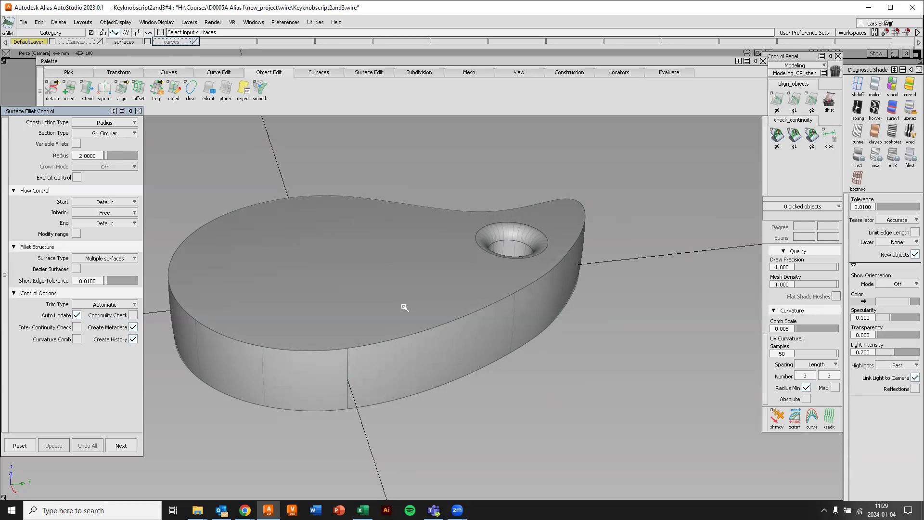
# Pick the side-wall surfaces around the key fob as the first input set for the surface fillet
pyautogui.keyDown('alt'); pyautogui.keyDown('shift'); pyautogui.moveTo(323, 299); pyautogui.dragTo(371, 295); pyautogui.keyUp('shift'); pyautogui.keyUp('alt')
pyautogui.keyDown('alt'); pyautogui.keyDown('shift'); pyautogui.moveTo(384, 308); pyautogui.dragTo(434, 308, button='middle'); pyautogui.keyUp('shift'); pyautogui.keyUp('alt')
pyautogui.keyDown('alt'); pyautogui.keyDown('shift'); pyautogui.moveTo(414, 308); pyautogui.dragTo(469, 279); pyautogui.keyUp('shift'); pyautogui.keyUp('alt')
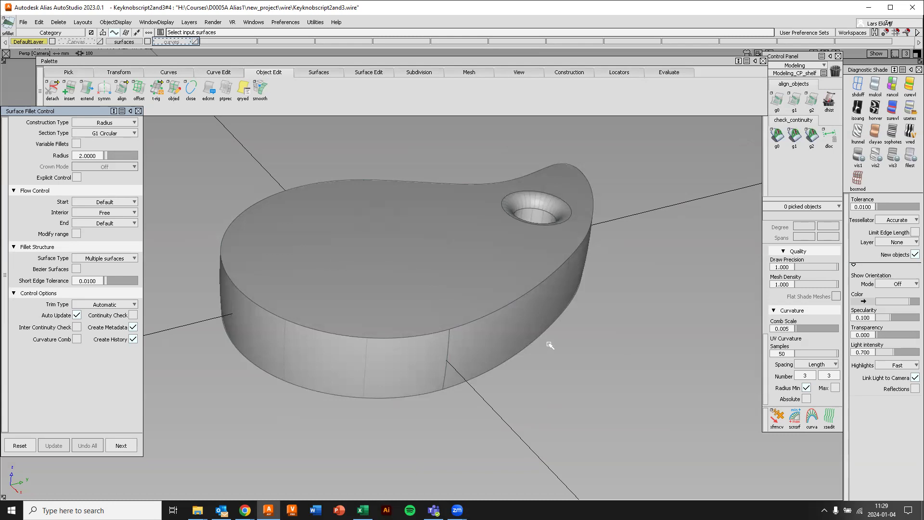
pyautogui.click(537, 319)
pyautogui.click(414, 372)
pyautogui.keyDown('alt'); pyautogui.keyDown('shift'); pyautogui.moveTo(368, 377); pyautogui.dragTo(289, 351); pyautogui.keyUp('shift'); pyautogui.keyUp('alt')
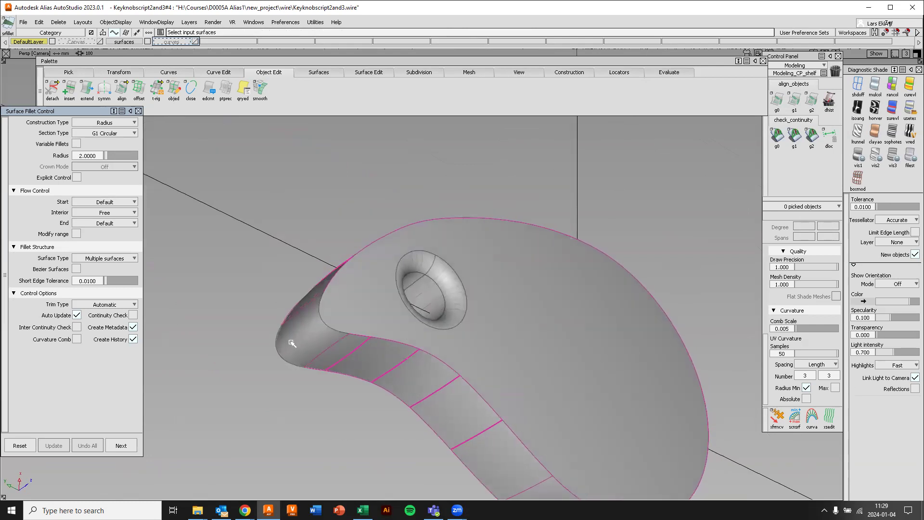
pyautogui.keyDown('alt'); pyautogui.keyDown('shift'); pyautogui.moveTo(436, 352); pyautogui.dragTo(376, 304); pyautogui.keyUp('shift'); pyautogui.keyUp('alt')
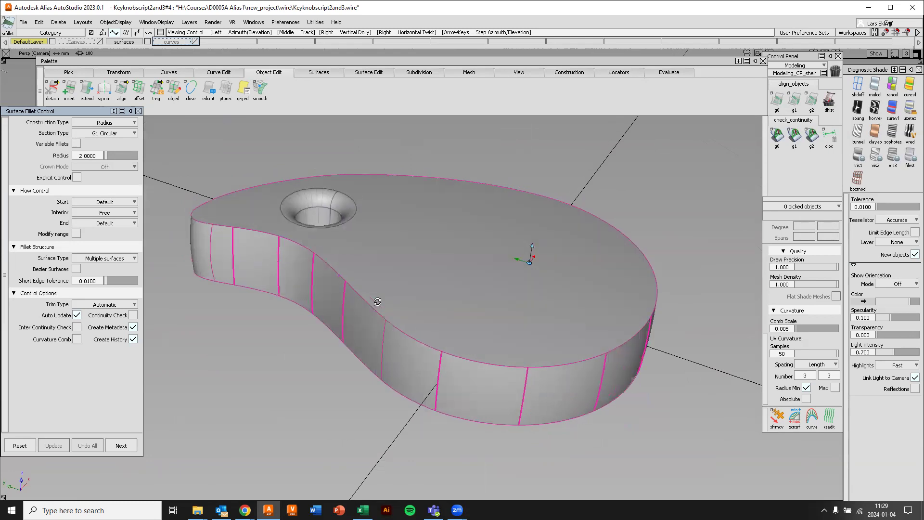
# Pick the top surface as the second input set, point its normal inward and build the G1 Circular fillet with radius 2
pyautogui.click(443, 261)
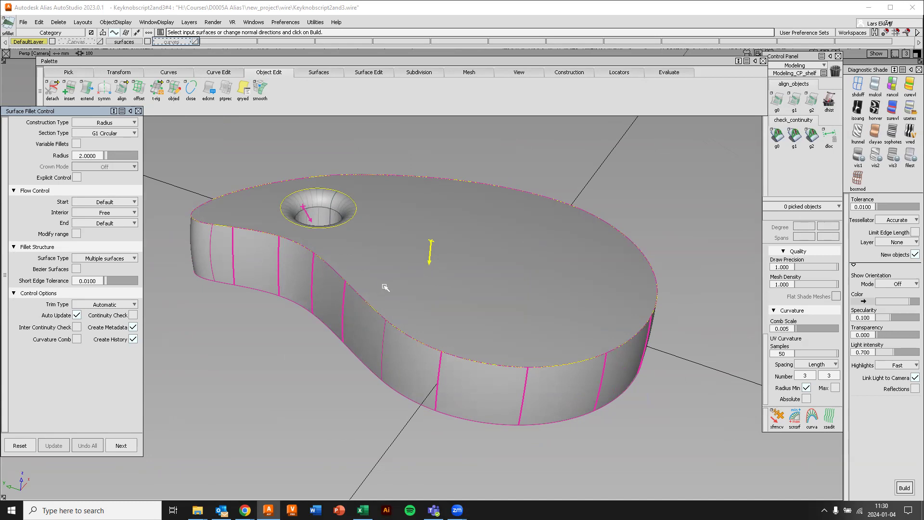
pyautogui.click(431, 263)
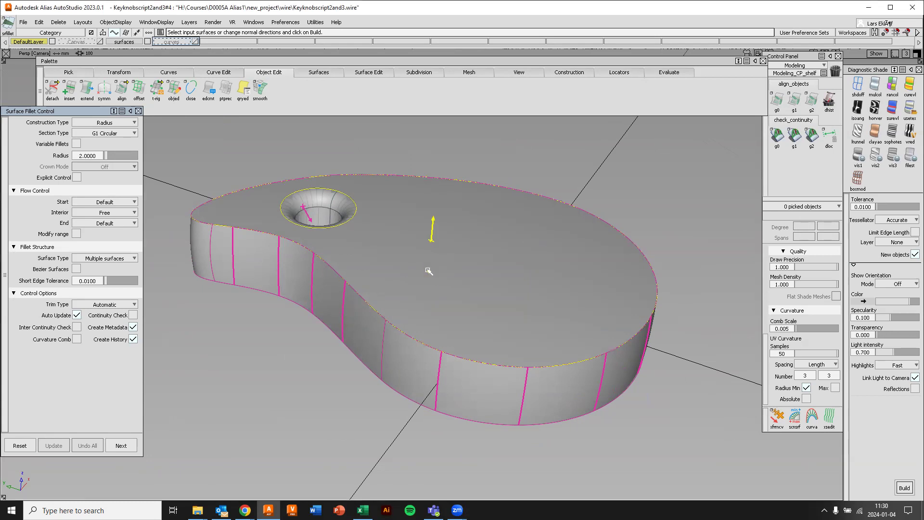
pyautogui.click(434, 220)
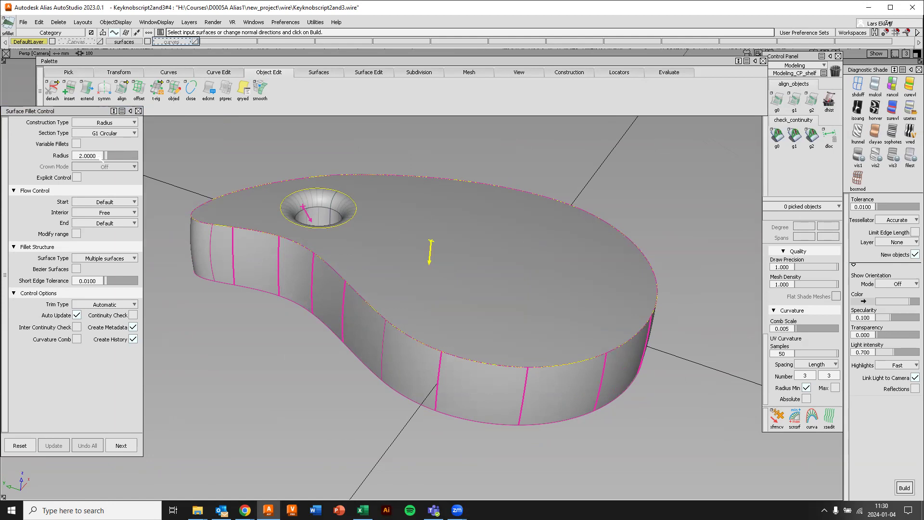
pyautogui.click(904, 488)
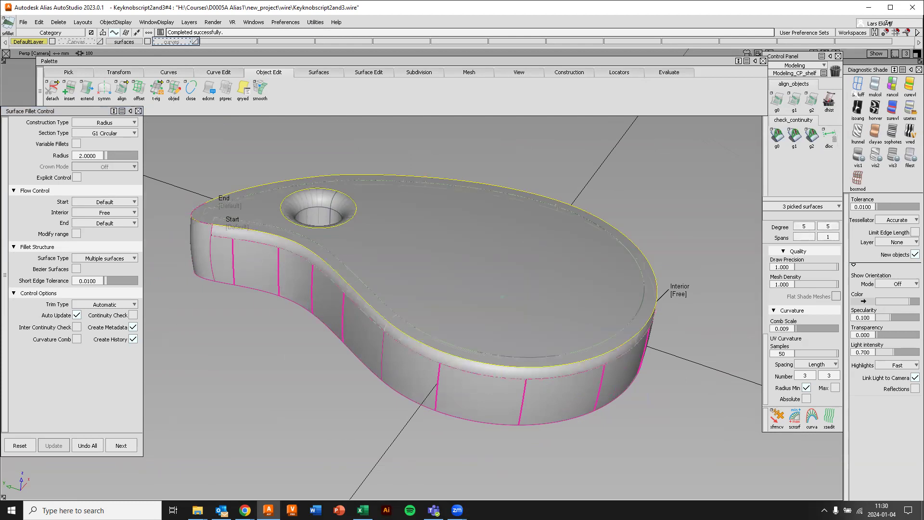
# Clear the selection, turn the shading off and examine the fillet's ends at the key fob's narrow tip
pyautogui.click(859, 85)
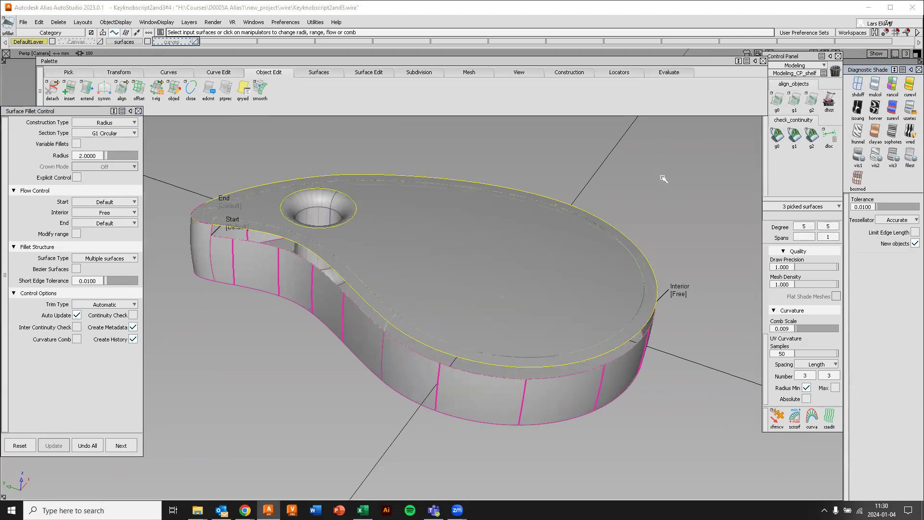
pyautogui.keyDown('ctrl'); pyautogui.keyDown('shift'); pyautogui.moveTo(663, 178); pyautogui.dragTo(662, 155); pyautogui.keyUp('shift'); pyautogui.keyUp('ctrl')
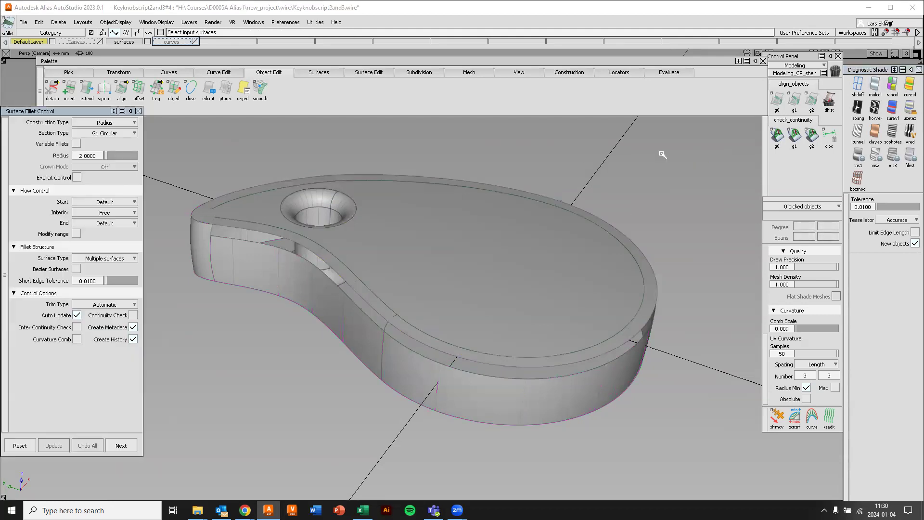
pyautogui.click(858, 84)
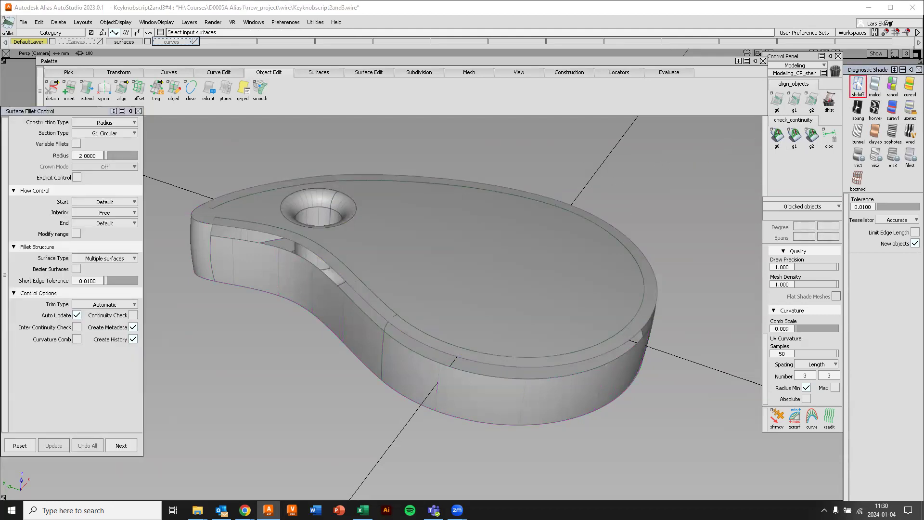
pyautogui.keyDown('alt'); pyautogui.keyDown('shift'); pyautogui.moveTo(557, 203); pyautogui.dragTo(342, 214); pyautogui.keyUp('shift'); pyautogui.keyUp('alt')
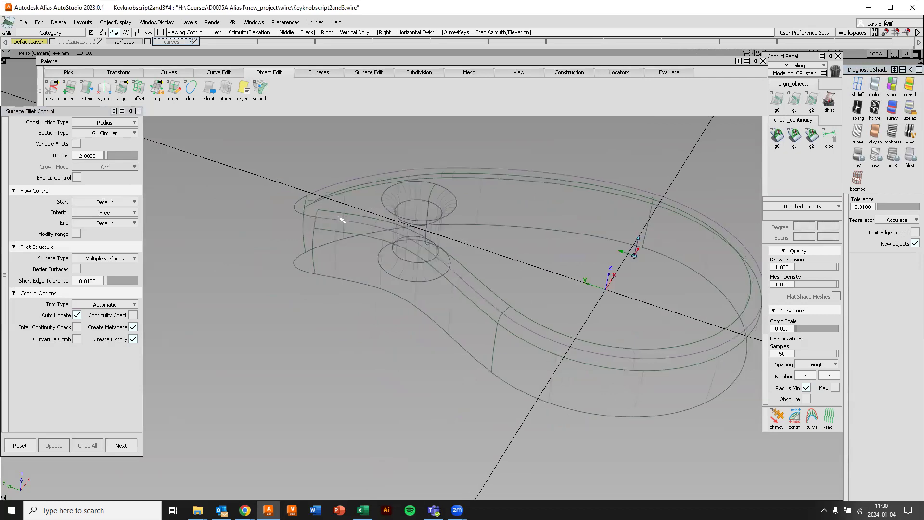
pyautogui.keyDown('alt'); pyautogui.keyDown('shift'); pyautogui.moveTo(309, 258); pyautogui.dragTo(313, 313); pyautogui.keyUp('shift'); pyautogui.keyUp('alt')
pyautogui.keyDown('alt'); pyautogui.keyDown('shift'); pyautogui.moveTo(313, 313); pyautogui.dragTo(388, 253, button='right'); pyautogui.keyUp('shift'); pyautogui.keyUp('alt')
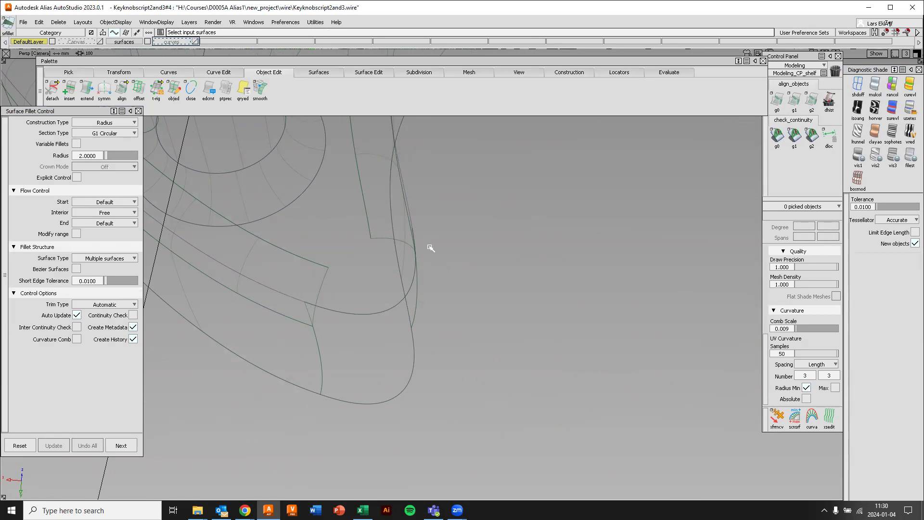
pyautogui.keyDown('alt'); pyautogui.keyDown('shift'); pyautogui.moveTo(413, 277); pyautogui.dragTo(392, 260); pyautogui.keyUp('shift'); pyautogui.keyUp('alt')
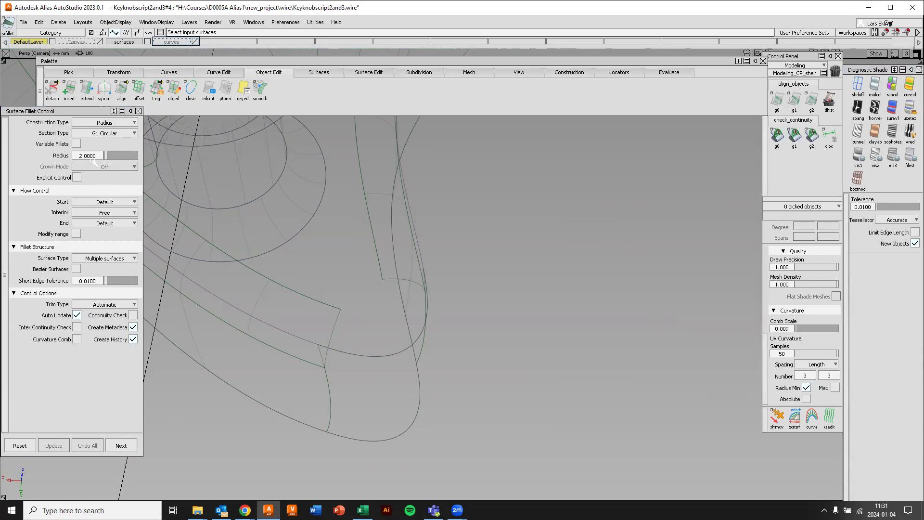
# Try to set the surface fillet's radius to 1.5 without reopening the finished fillet for editing
pyautogui.click(95, 155)
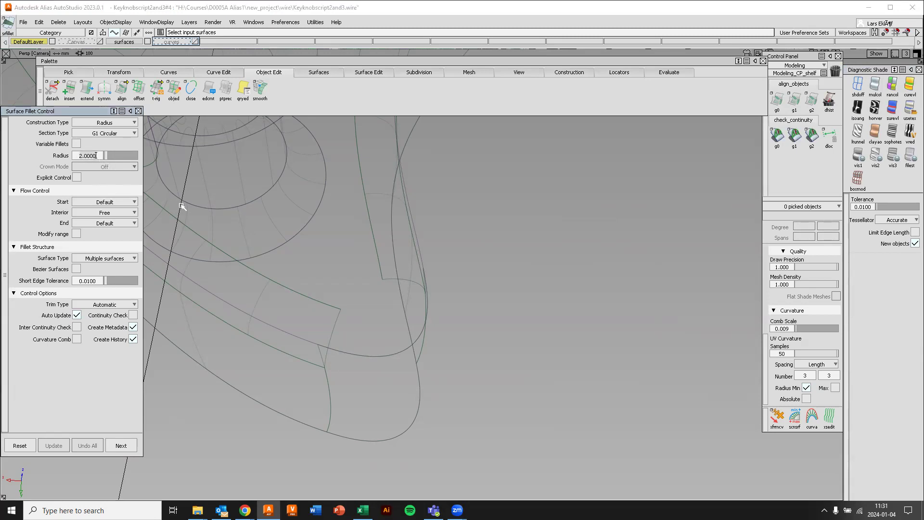
pyautogui.press('BackSpace')
pyautogui.press('BackSpace')
pyautogui.press('BackSpace')
pyautogui.press('BackSpace')
pyautogui.press('BackSpace')
pyautogui.press('BackSpace')
pyautogui.write('1')
pyautogui.moveTo(501, 227)
pyautogui.keyDown('alt'); pyautogui.keyDown('shift'); pyautogui.mouseDown(button='right')
pyautogui.moveTo(490, 266)
pyautogui.moveTo(493, 230)
pyautogui.mouseUp(button='right'); pyautogui.keyUp('shift'); pyautogui.keyUp('alt')
pyautogui.keyDown('alt'); pyautogui.keyDown('shift'); pyautogui.moveTo(467, 241); pyautogui.dragTo(493, 235, button='middle'); pyautogui.keyUp('shift'); pyautogui.keyUp('alt')
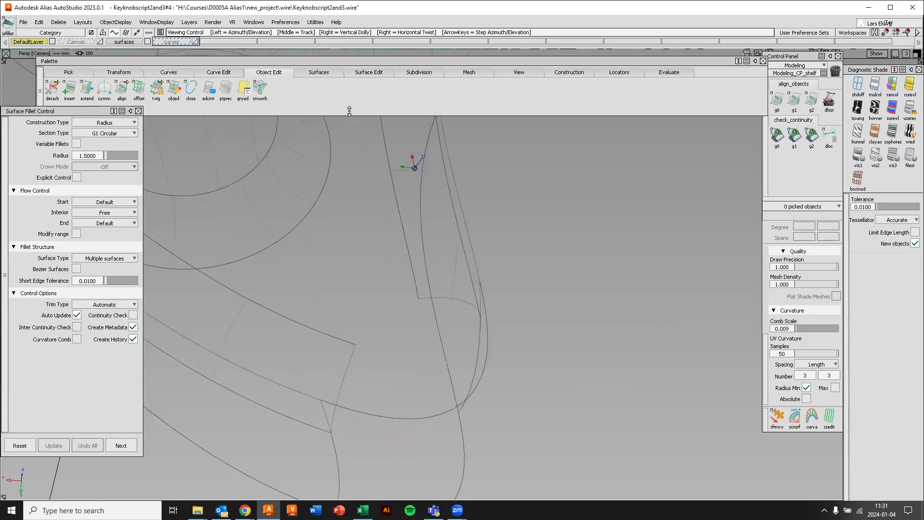
# Reopen the top-edge fillet through its construction history, set the radius to 1.5 and inspect the narrow tip
pyautogui.click(243, 89)
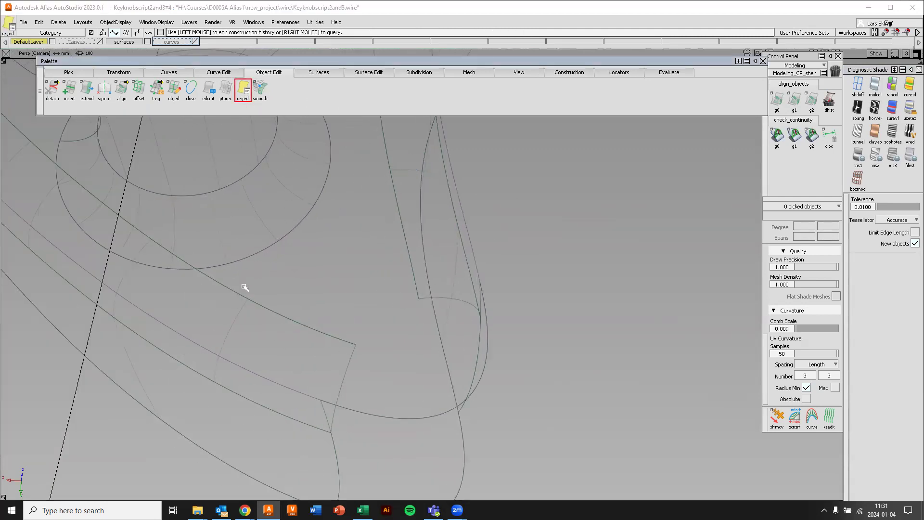
pyautogui.click(241, 313)
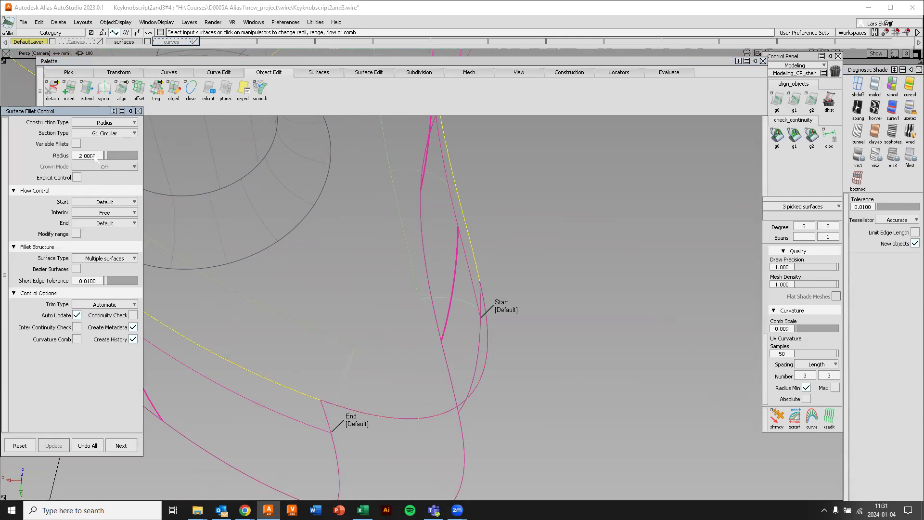
pyautogui.click(84, 155)
pyautogui.write('1.5')
pyautogui.press('Return')
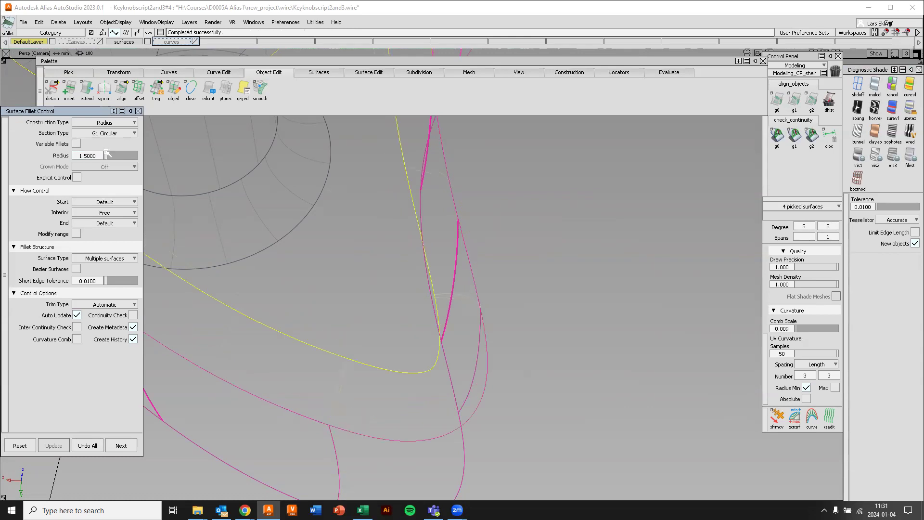
pyautogui.moveTo(411, 288)
pyautogui.keyDown('alt'); pyautogui.keyDown('shift'); pyautogui.mouseDown(button='right')
pyautogui.moveTo(405, 300)
pyautogui.moveTo(415, 296)
pyautogui.mouseUp(button='right'); pyautogui.keyUp('shift'); pyautogui.keyUp('alt')
pyautogui.keyDown('alt'); pyautogui.keyDown('shift'); pyautogui.moveTo(469, 321); pyautogui.dragTo(475, 309, button='middle'); pyautogui.keyUp('shift'); pyautogui.keyUp('alt')
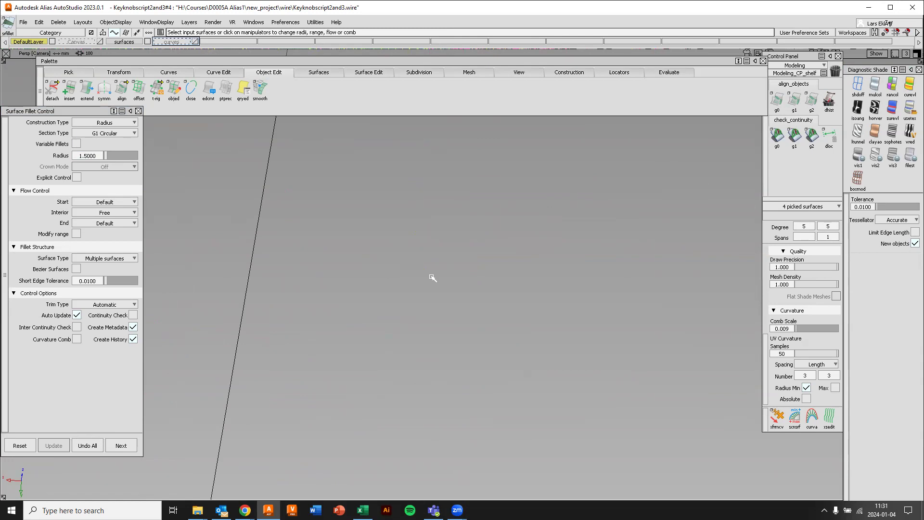
pyautogui.keyDown('alt'); pyautogui.keyDown('shift'); pyautogui.moveTo(452, 247); pyautogui.dragTo(455, 277, button='right'); pyautogui.keyUp('shift'); pyautogui.keyUp('alt')
pyautogui.keyDown('alt'); pyautogui.keyDown('shift'); pyautogui.moveTo(488, 208); pyautogui.dragTo(471, 257, button='middle'); pyautogui.keyUp('shift'); pyautogui.keyUp('alt')
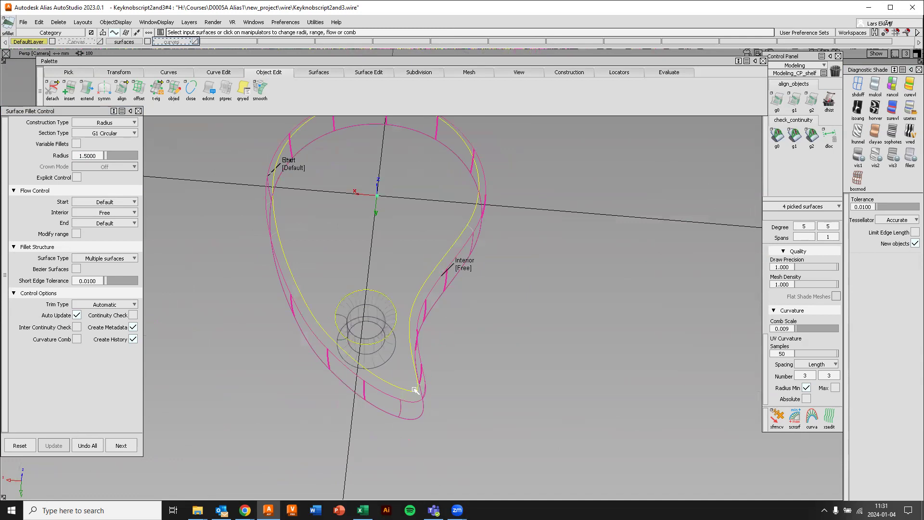
pyautogui.keyDown('alt'); pyautogui.keyDown('shift'); pyautogui.moveTo(433, 408); pyautogui.dragTo(437, 335, button='right'); pyautogui.keyUp('shift'); pyautogui.keyUp('alt')
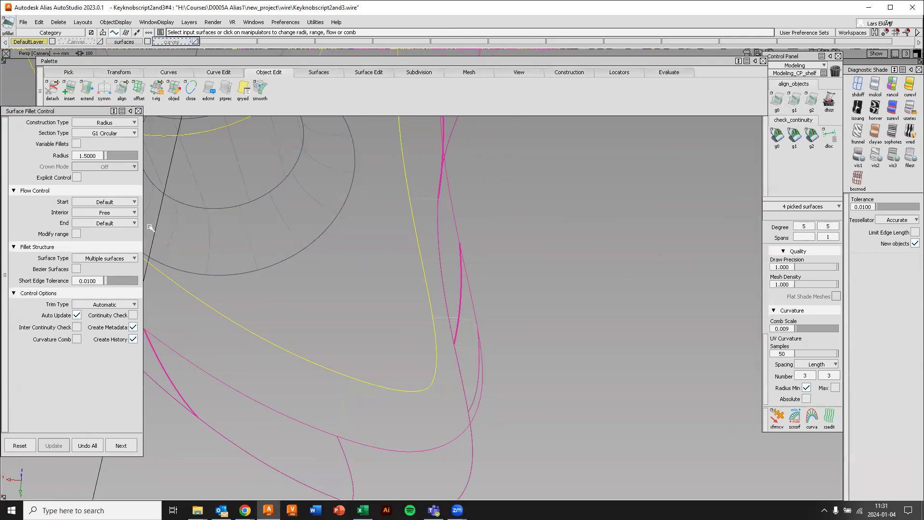
# Try a radius of 1.6 on the top-edge fillet and set it back to 1.5
pyautogui.click(96, 156)
pyautogui.write('1.6')
pyautogui.press('Return')
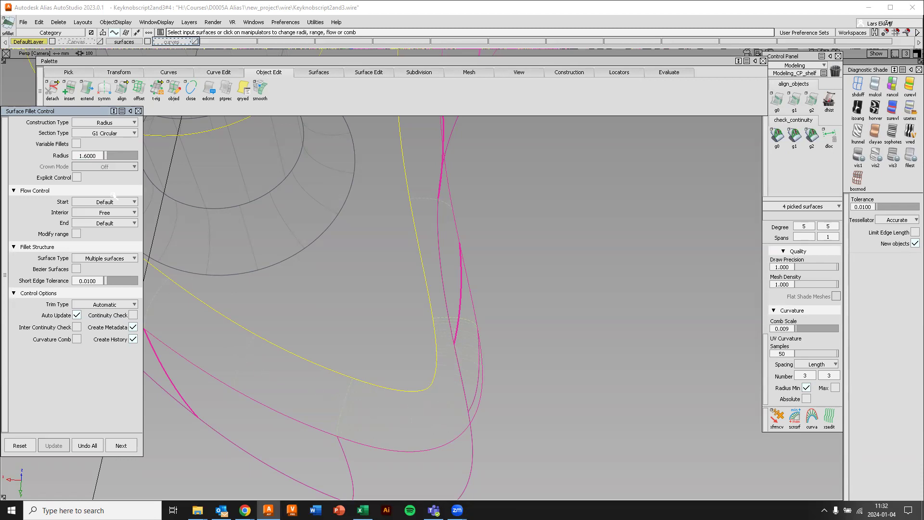
pyautogui.click(82, 155)
pyautogui.write('1.5')
pyautogui.press('Return')
# Change the fillet's section type to G1 Tangent and its construction type to Chord
pyautogui.click(134, 133)
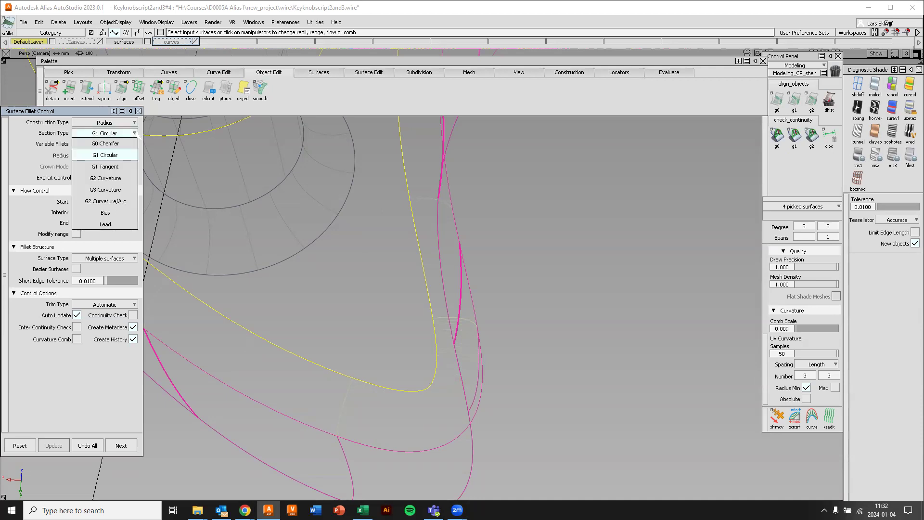
pyautogui.click(115, 167)
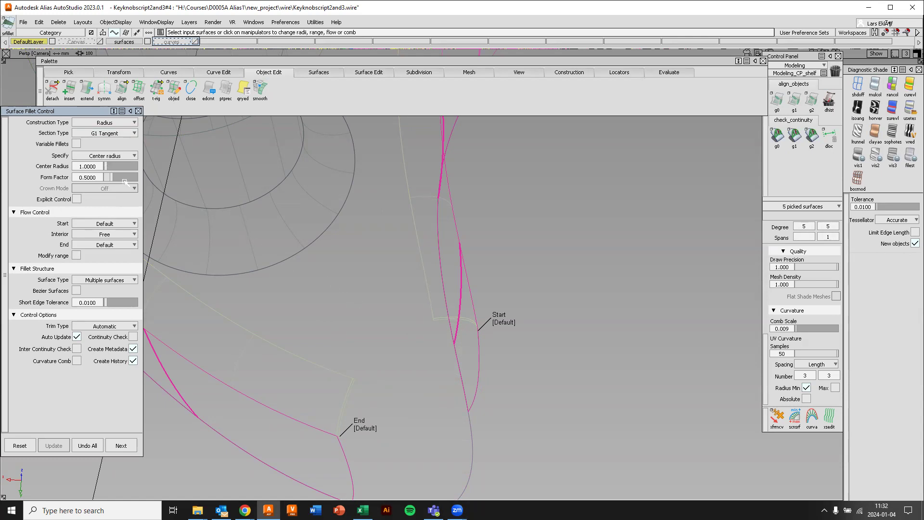
pyautogui.click(135, 122)
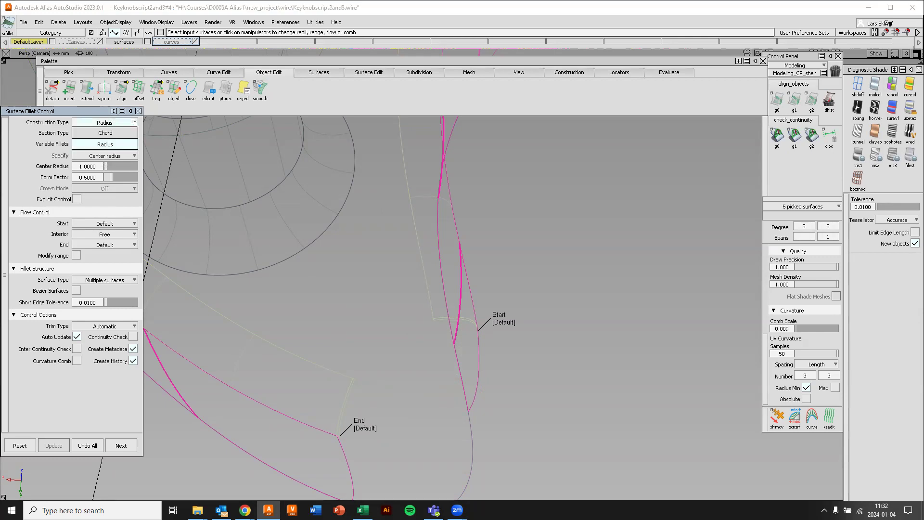
pyautogui.click(106, 133)
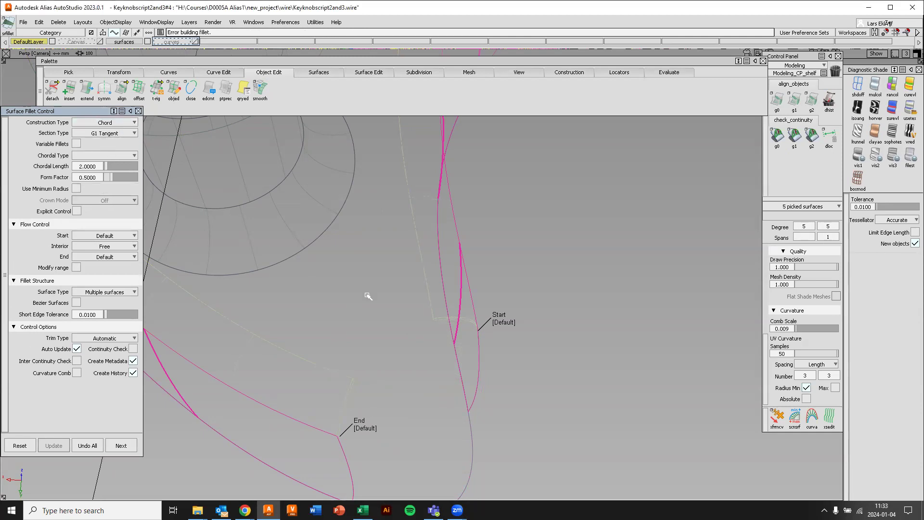
# Set the fillet's chordal length to 1.5 and its form factor to 0.3
pyautogui.keyDown('alt'); pyautogui.keyDown('shift'); pyautogui.moveTo(336, 357); pyautogui.dragTo(351, 317); pyautogui.keyUp('shift'); pyautogui.keyUp('alt')
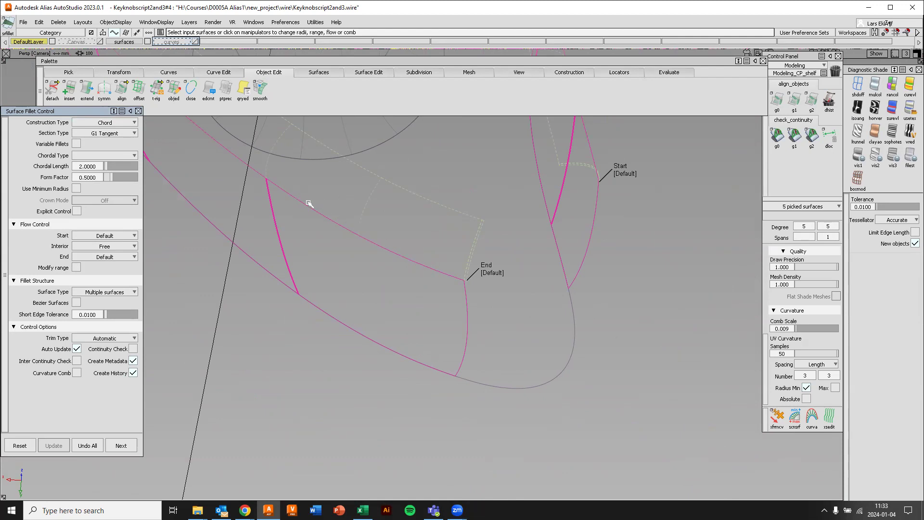
pyautogui.click(95, 166)
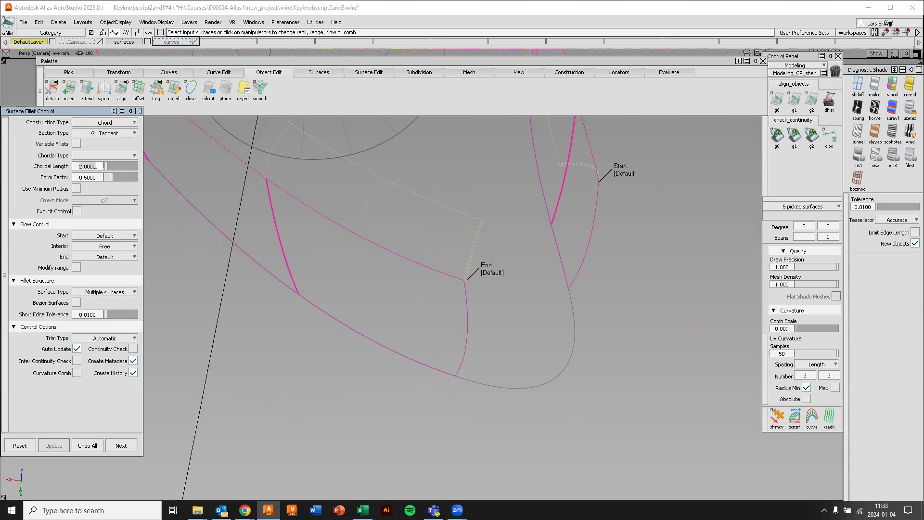
pyautogui.write('1.5')
pyautogui.press('Return')
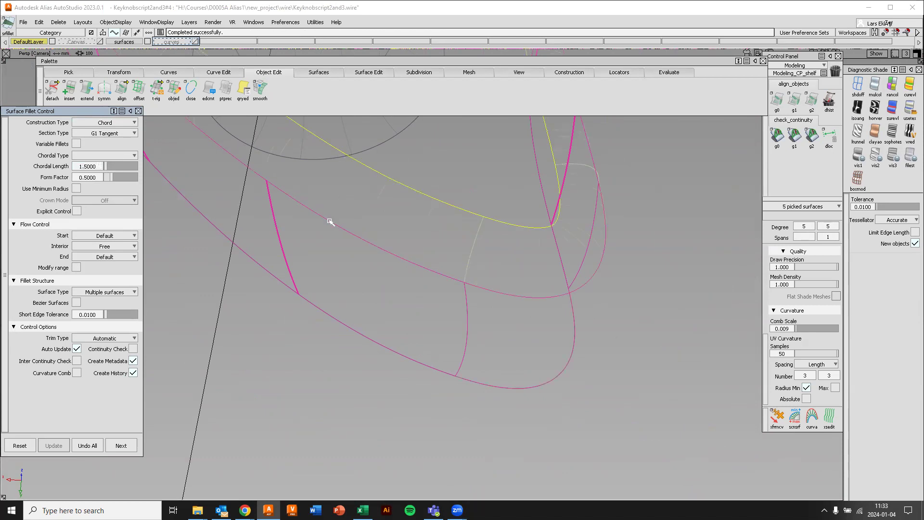
pyautogui.keyDown('alt'); pyautogui.keyDown('shift'); pyautogui.moveTo(377, 197); pyautogui.dragTo(377, 196); pyautogui.keyUp('shift'); pyautogui.keyUp('alt')
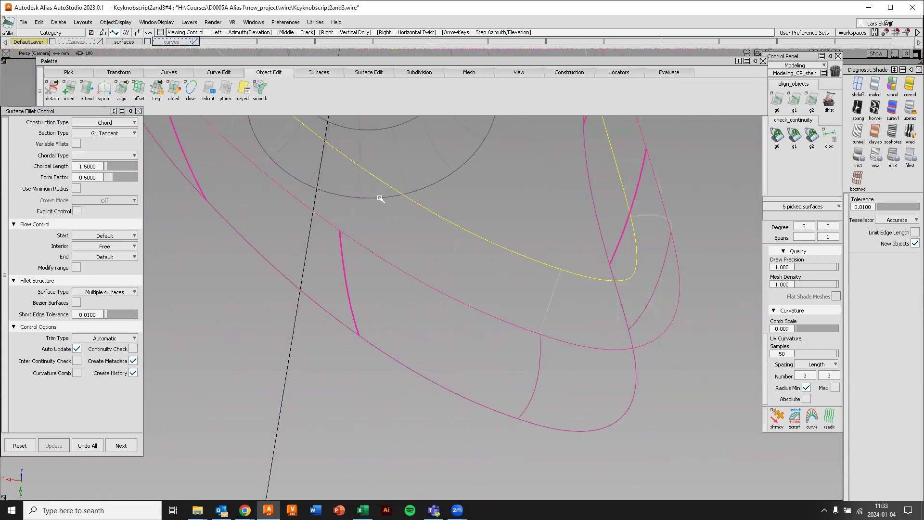
pyautogui.keyDown('alt'); pyautogui.keyDown('shift'); pyautogui.moveTo(443, 254); pyautogui.dragTo(421, 215); pyautogui.keyUp('shift'); pyautogui.keyUp('alt')
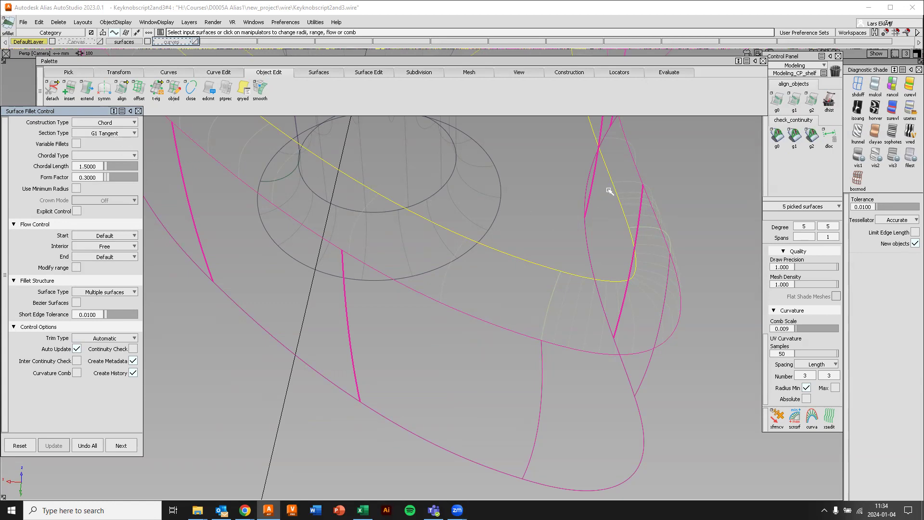
# Measure the distance across the fillet between its two long edges beside the keyring hole
pyautogui.click(628, 73)
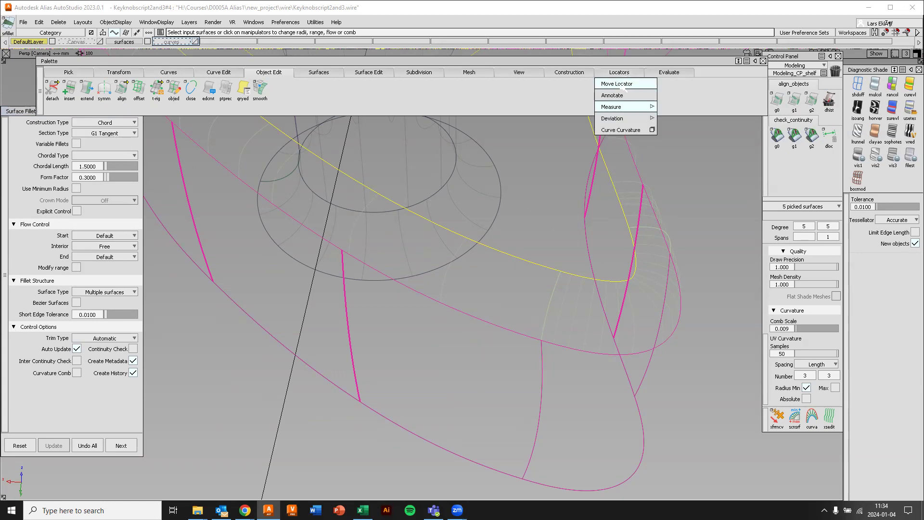
pyautogui.moveTo(621, 106)
pyautogui.click(672, 107)
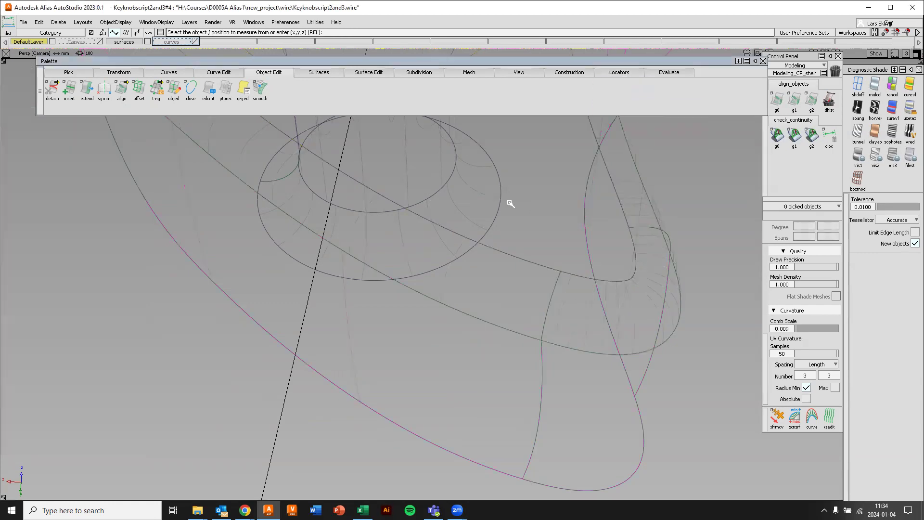
pyautogui.moveTo(438, 288); pyautogui.dragTo(471, 238)
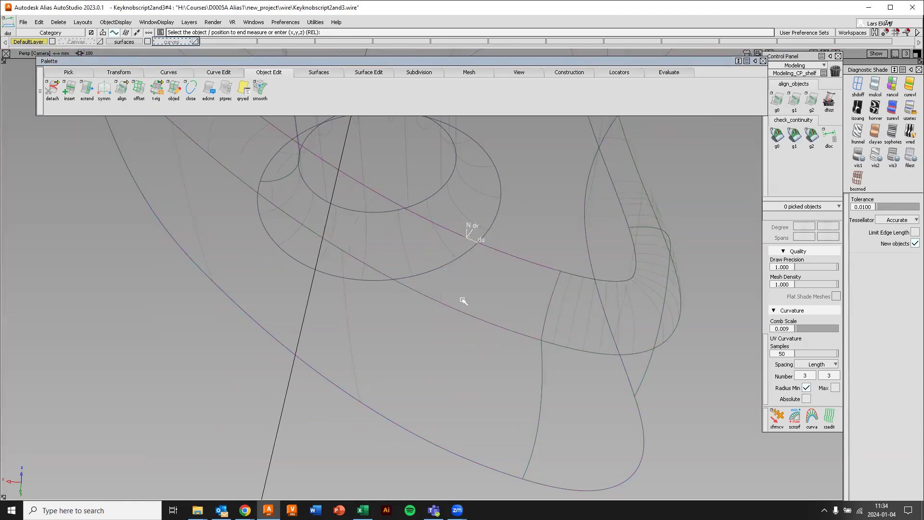
pyautogui.moveTo(449, 278); pyautogui.dragTo(442, 306)
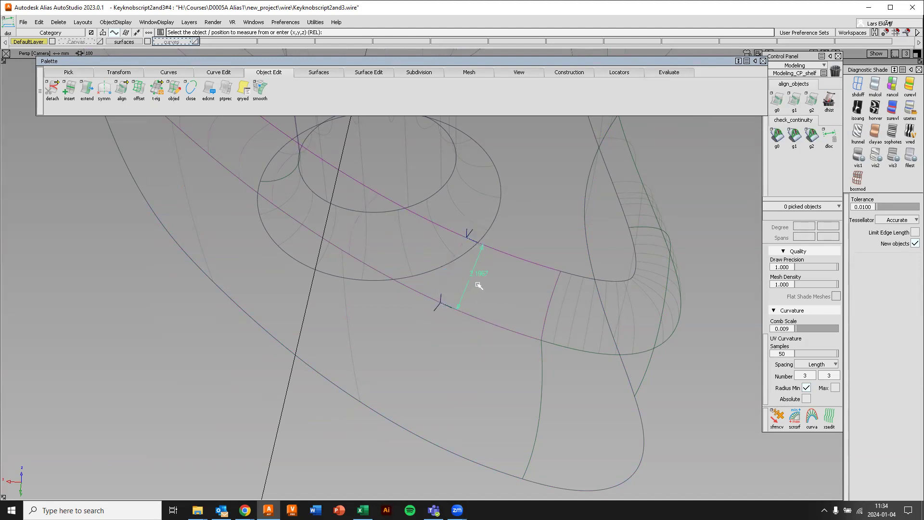
# Reopen the fillet through its construction history and change the chordal type from Tangent length to Chordal length
pyautogui.click(243, 88)
pyautogui.click(562, 296)
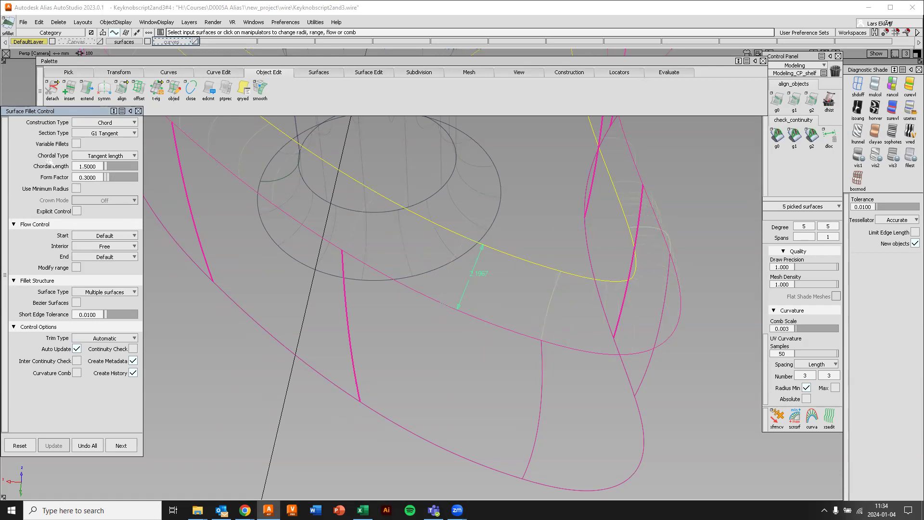
pyautogui.click(134, 156)
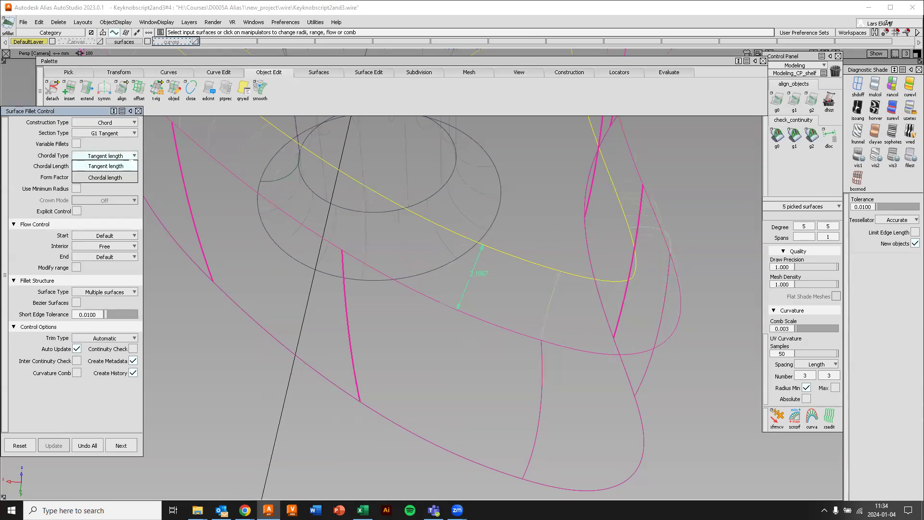
pyautogui.click(120, 179)
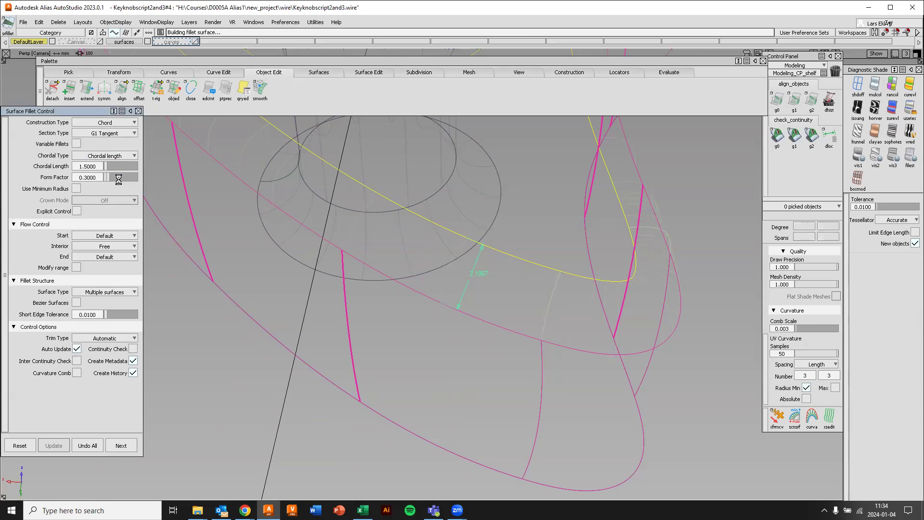
# Measure the width of the rebuilt fillet from its upper to its lower edge near the hole
pyautogui.keyDown('alt'); pyautogui.keyDown('shift'); pyautogui.moveTo(438, 260); pyautogui.dragTo(478, 233, button='right'); pyautogui.keyUp('shift'); pyautogui.keyUp('alt')
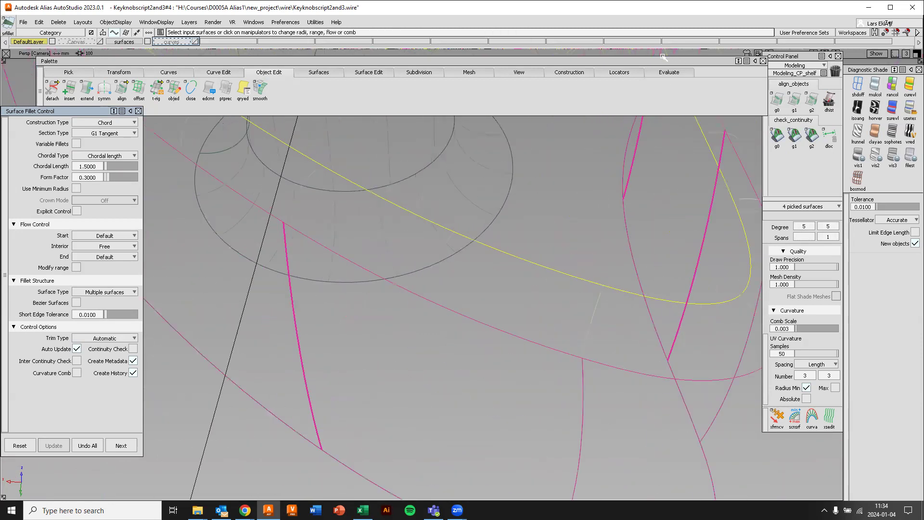
pyautogui.click(620, 72)
pyautogui.moveTo(643, 106)
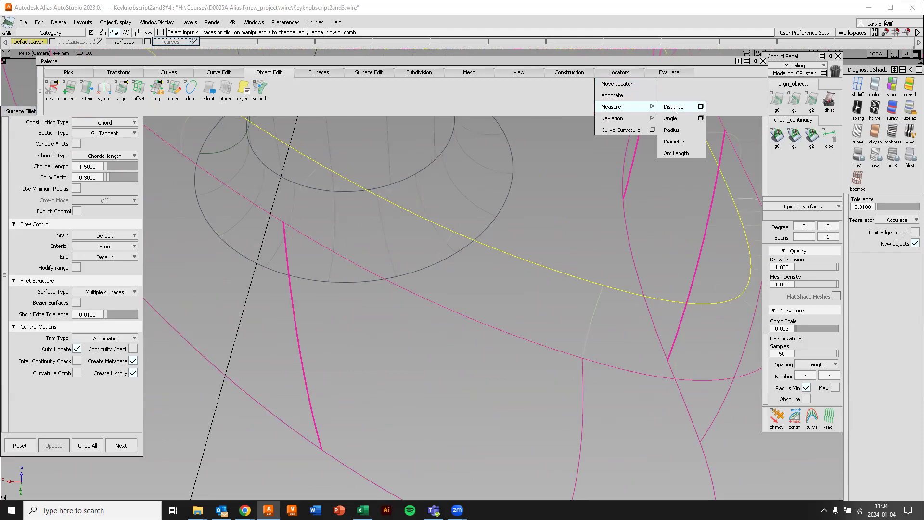
pyautogui.click(673, 107)
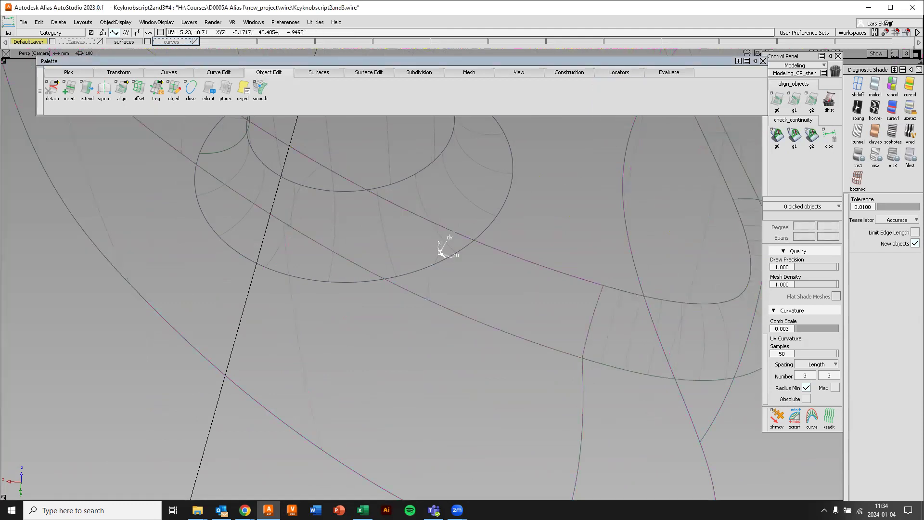
pyautogui.click(455, 230)
pyautogui.moveTo(430, 278); pyautogui.dragTo(427, 304)
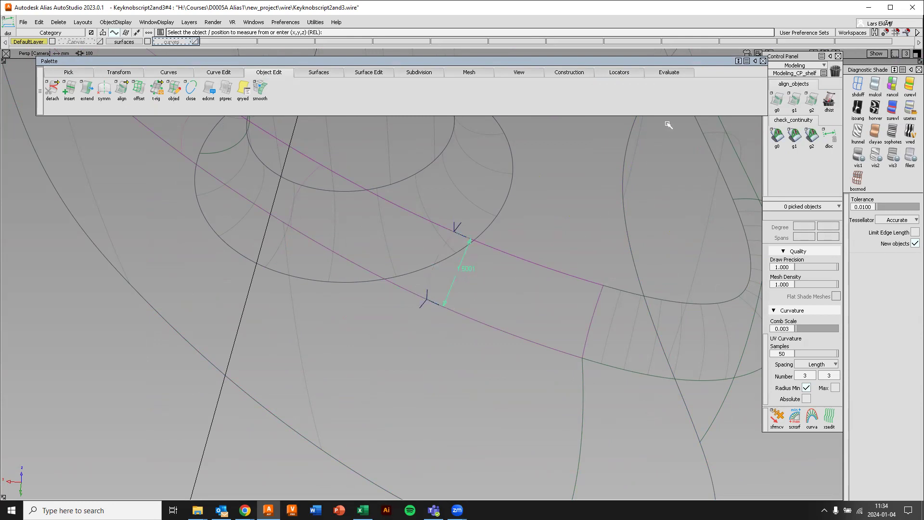
# Reopen the fillet through its construction history, set the form factor to 0.4 and check it around the body
pyautogui.click(243, 88)
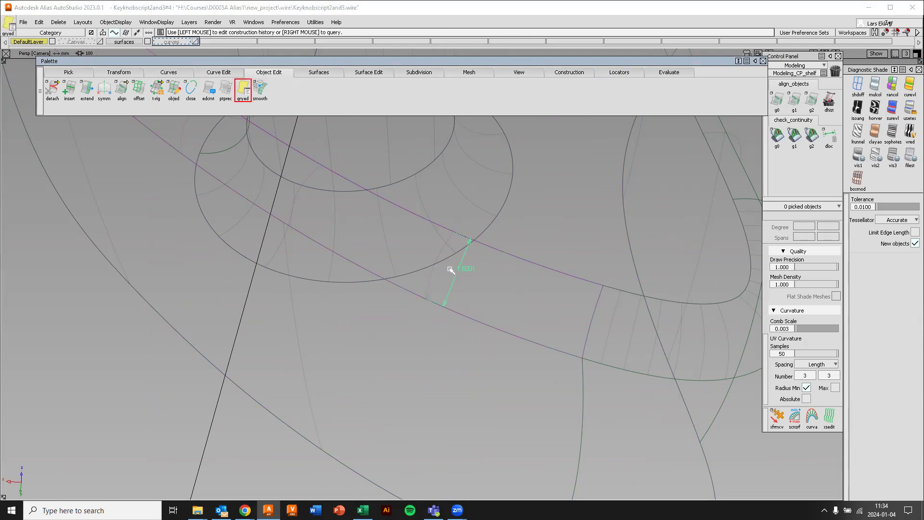
pyautogui.click(431, 281)
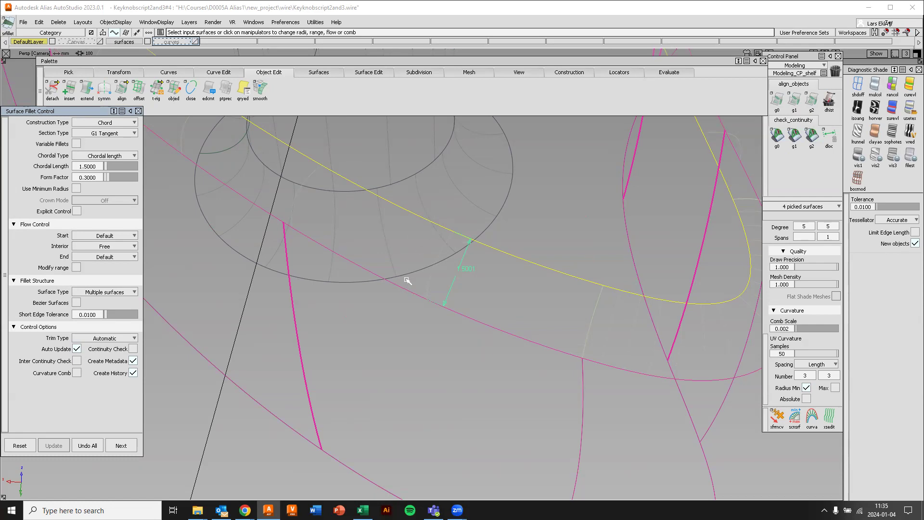
pyautogui.keyDown('alt'); pyautogui.keyDown('shift'); pyautogui.moveTo(425, 256); pyautogui.dragTo(573, 288); pyautogui.keyUp('shift'); pyautogui.keyUp('alt')
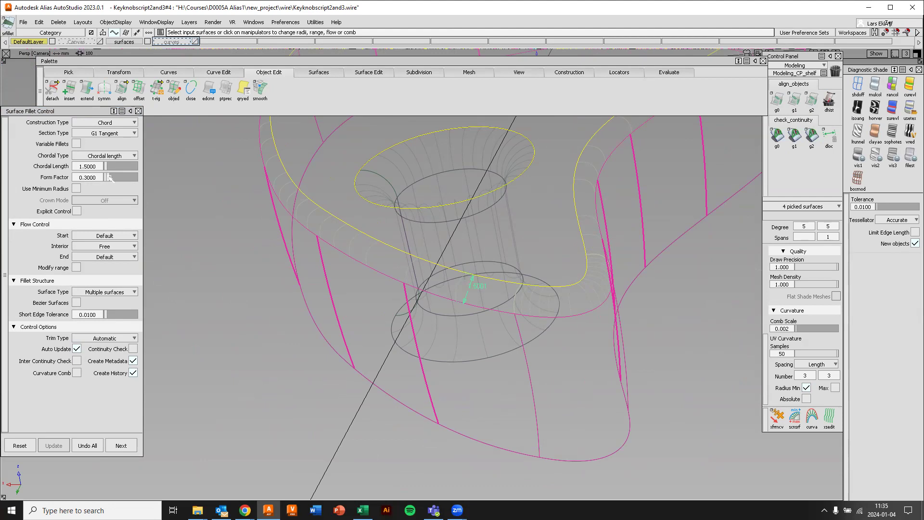
pyautogui.moveTo(111, 178); pyautogui.dragTo(108, 178)
pyautogui.moveTo(432, 259)
pyautogui.keyDown('alt'); pyautogui.keyDown('shift'); pyautogui.mouseDown()
pyautogui.moveTo(350, 314)
pyautogui.moveTo(271, 317)
pyautogui.moveTo(242, 273)
pyautogui.moveTo(313, 255)
pyautogui.moveTo(250, 262)
pyautogui.moveTo(433, 254)
pyautogui.mouseUp(); pyautogui.keyUp('shift'); pyautogui.keyUp('alt')
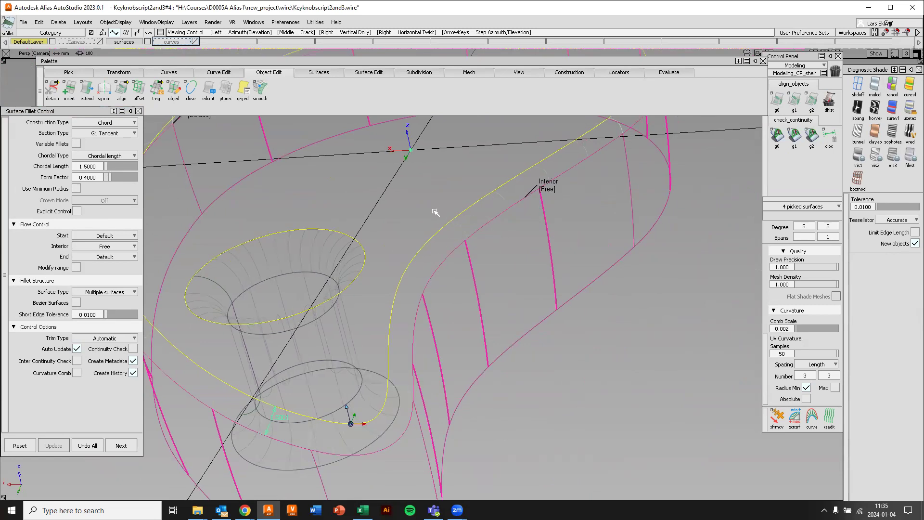
pyautogui.keyDown('alt'); pyautogui.keyDown('shift'); pyautogui.moveTo(359, 252); pyautogui.dragTo(354, 268); pyautogui.keyUp('shift'); pyautogui.keyUp('alt')
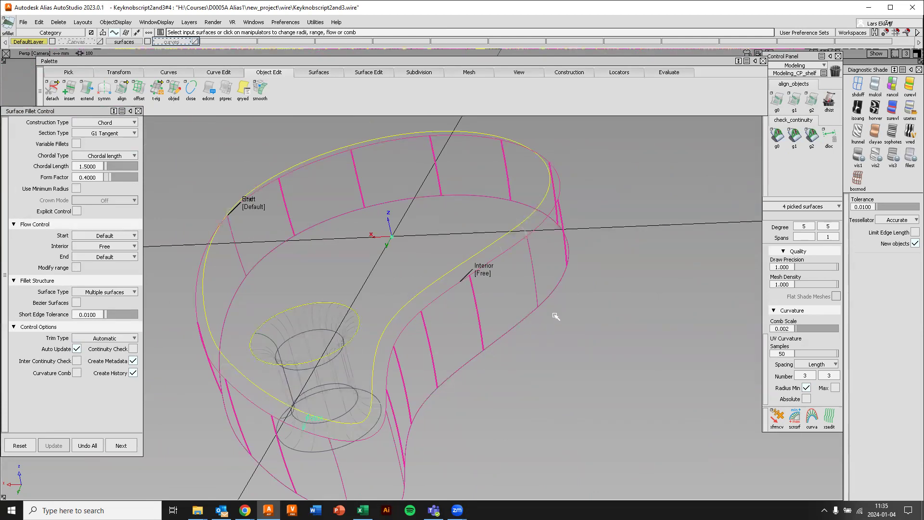
# Build the same 1.5 chordal-length fillet along the body's bottom outer edge, between the side walls and the bottom surface
pyautogui.click(128, 448)
pyautogui.keyDown('alt'); pyautogui.keyDown('shift'); pyautogui.moveTo(331, 381); pyautogui.dragTo(344, 380); pyautogui.keyUp('shift'); pyautogui.keyUp('alt')
pyautogui.click(457, 325)
pyautogui.click(548, 246)
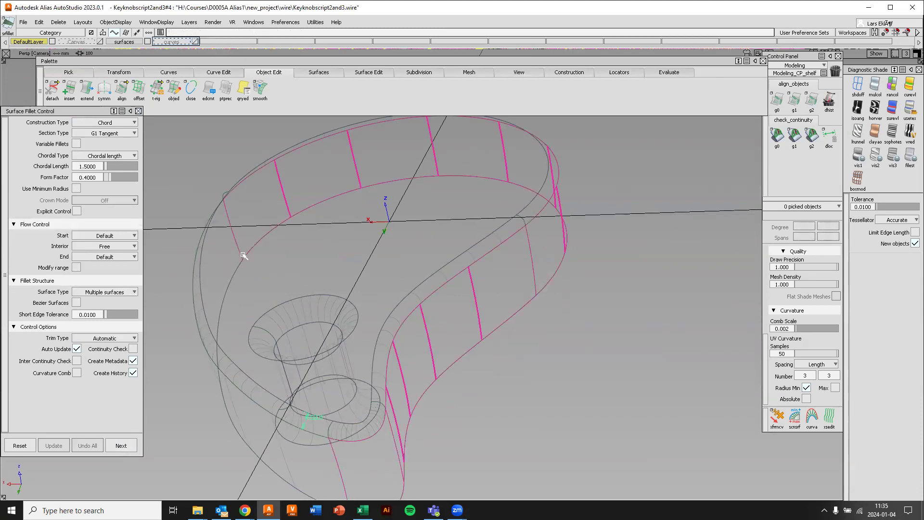
pyautogui.click(238, 414)
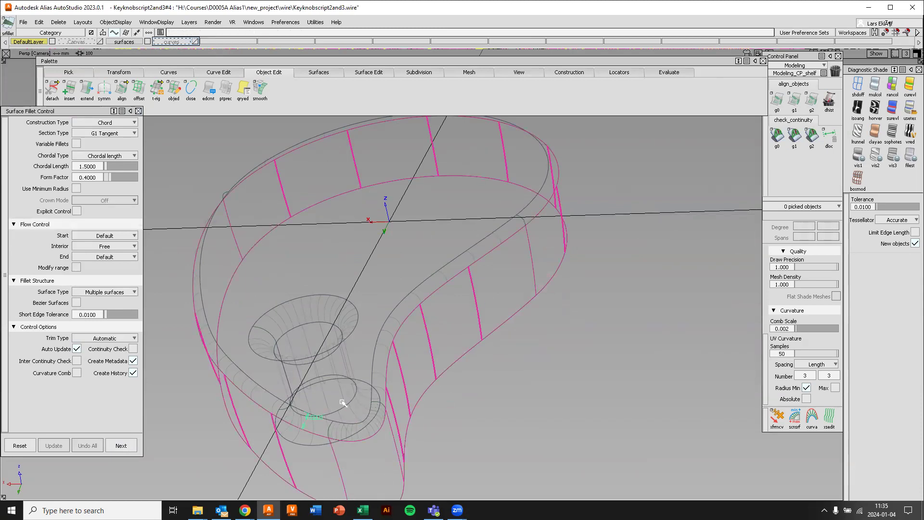
pyautogui.hotkey('shift', 'alt')
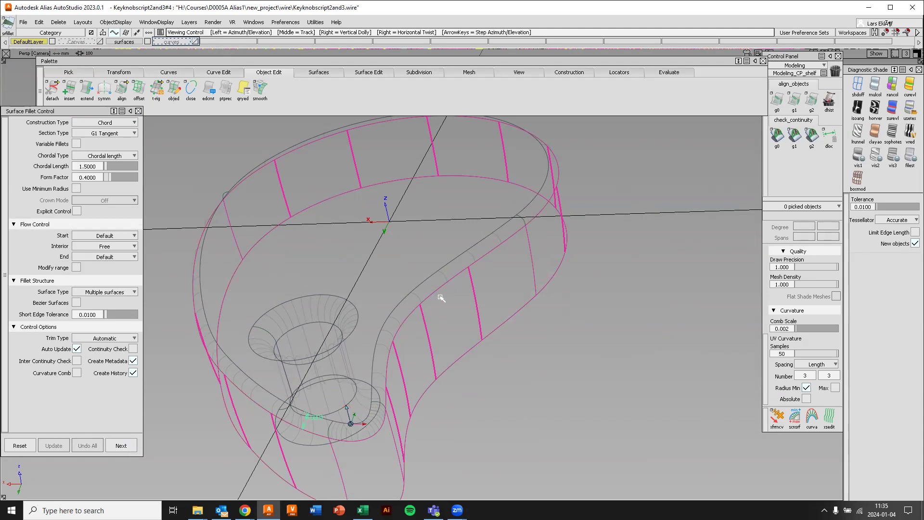
pyautogui.keyDown('alt'); pyautogui.keyDown('shift'); pyautogui.moveTo(422, 367); pyautogui.dragTo(393, 305); pyautogui.keyUp('shift'); pyautogui.keyUp('alt')
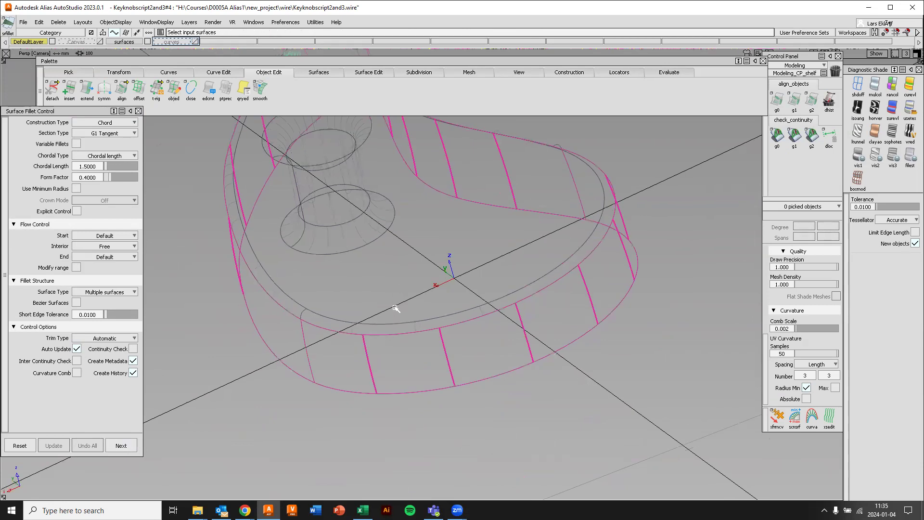
pyautogui.hotkey('shift', 'alt')
pyautogui.keyDown('alt'); pyautogui.keyDown('shift'); pyautogui.moveTo(459, 290); pyautogui.dragTo(390, 308); pyautogui.keyUp('shift'); pyautogui.keyUp('alt')
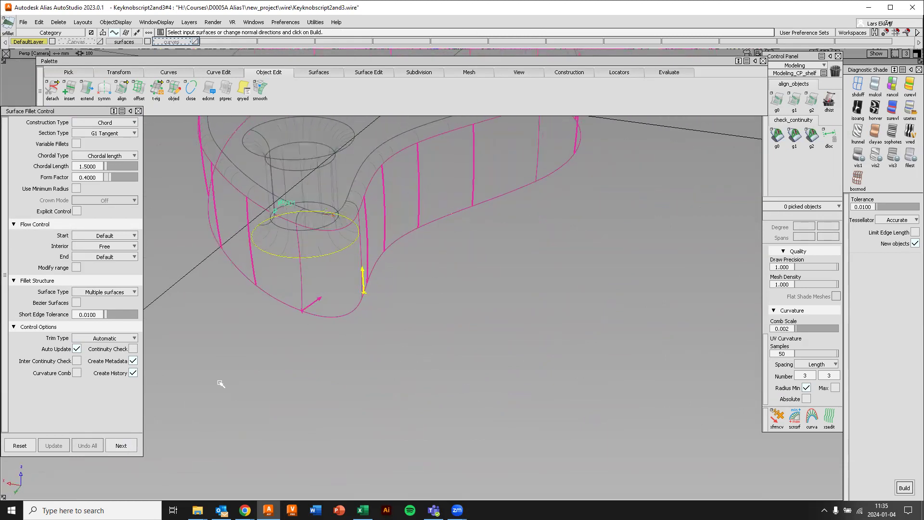
pyautogui.click(904, 487)
# Shade the fob with the user texture diagnostic shader and hide the grid
pyautogui.keyDown('alt'); pyautogui.keyDown('shift'); pyautogui.moveTo(428, 344); pyautogui.dragTo(601, 324); pyautogui.keyUp('shift'); pyautogui.keyUp('alt')
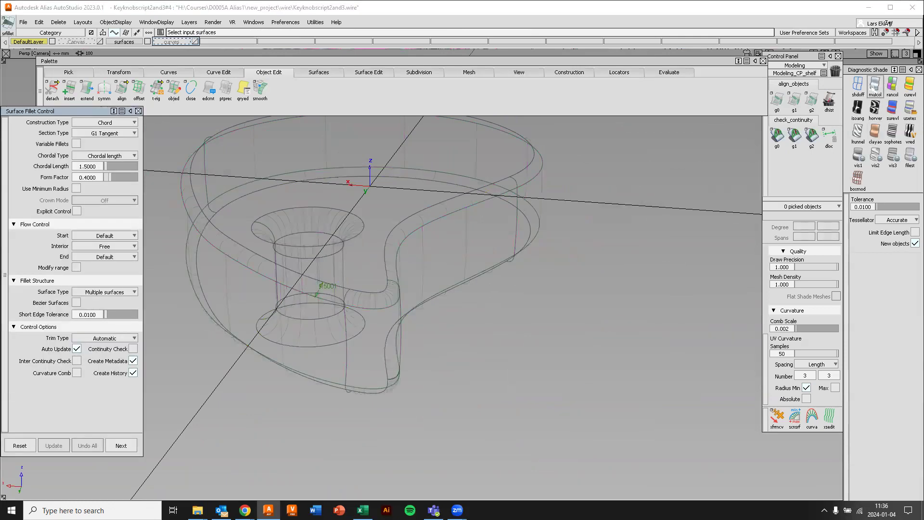
pyautogui.click(909, 109)
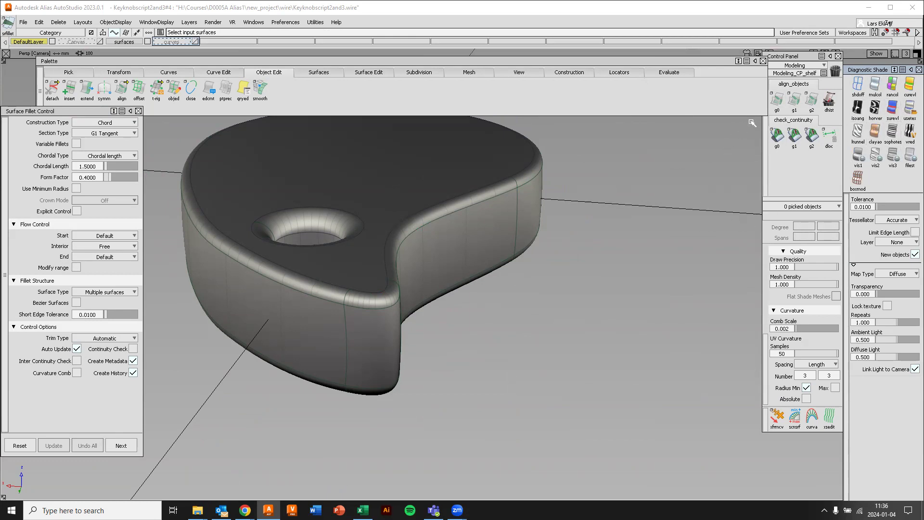
pyautogui.click(881, 54)
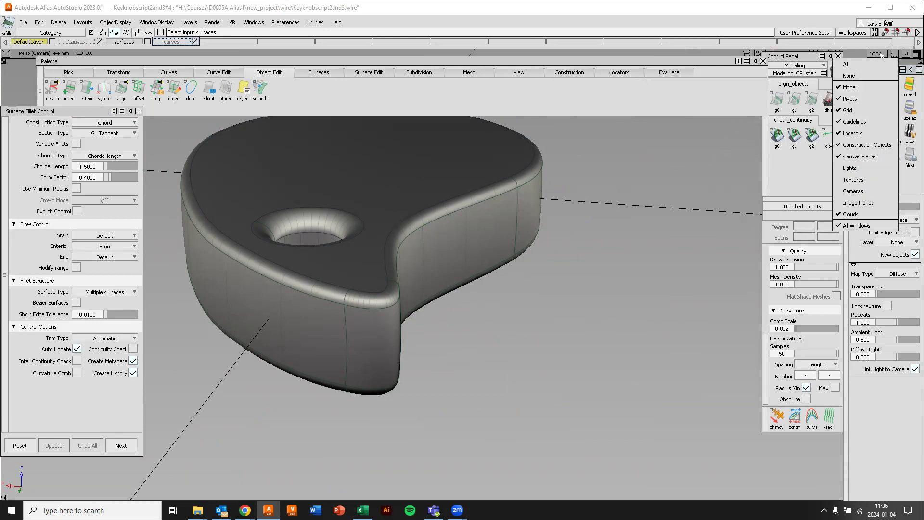
pyautogui.click(856, 111)
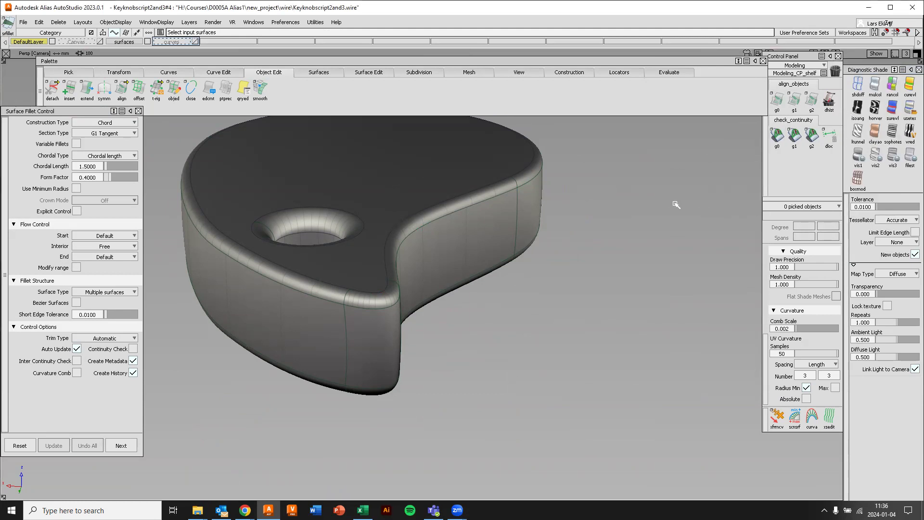
# Toggle off the model's wireframe lines and check the shaded fob's filleted edges from several sides
pyautogui.keyDown('alt'); pyautogui.keyDown('shift'); pyautogui.moveTo(626, 257); pyautogui.dragTo(593, 317); pyautogui.keyUp('shift'); pyautogui.keyUp('alt')
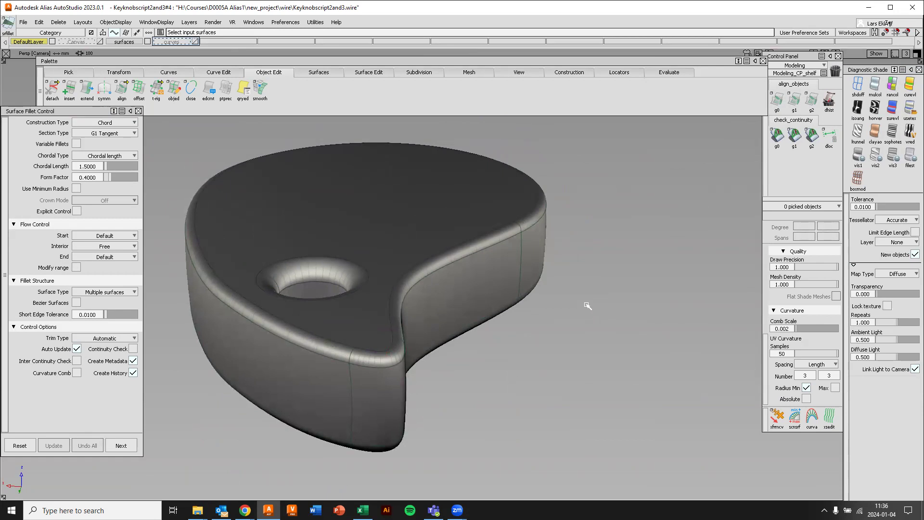
pyautogui.keyDown('ctrl'); pyautogui.keyDown('shift'); pyautogui.rightClick(620, 268); pyautogui.keyUp('shift'); pyautogui.keyUp('ctrl')
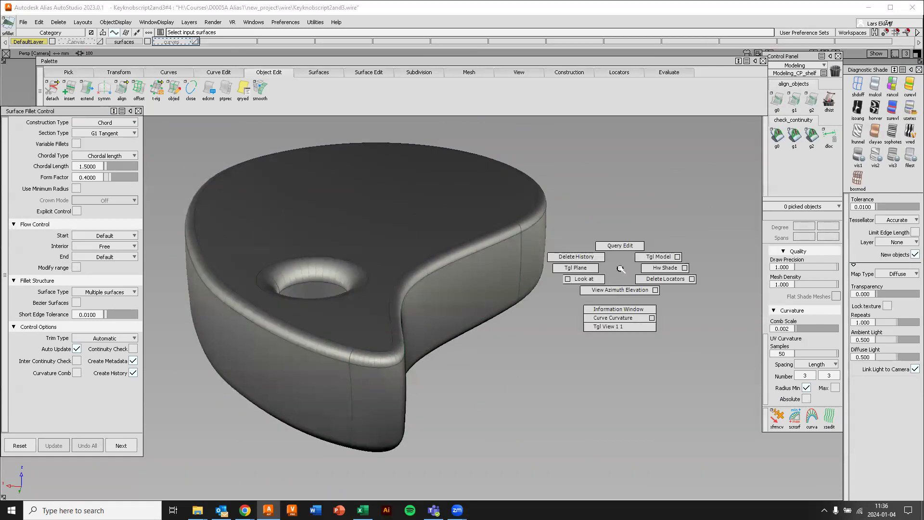
pyautogui.keyDown('ctrl'); pyautogui.keyDown('shift'); pyautogui.moveTo(623, 265); pyautogui.dragTo(656, 257, button='right'); pyautogui.keyUp('shift'); pyautogui.keyUp('ctrl')
pyautogui.keyDown('ctrl'); pyautogui.keyDown('shift'); pyautogui.moveTo(656, 257); pyautogui.dragTo(657, 258, button='right'); pyautogui.keyUp('shift'); pyautogui.keyUp('ctrl')
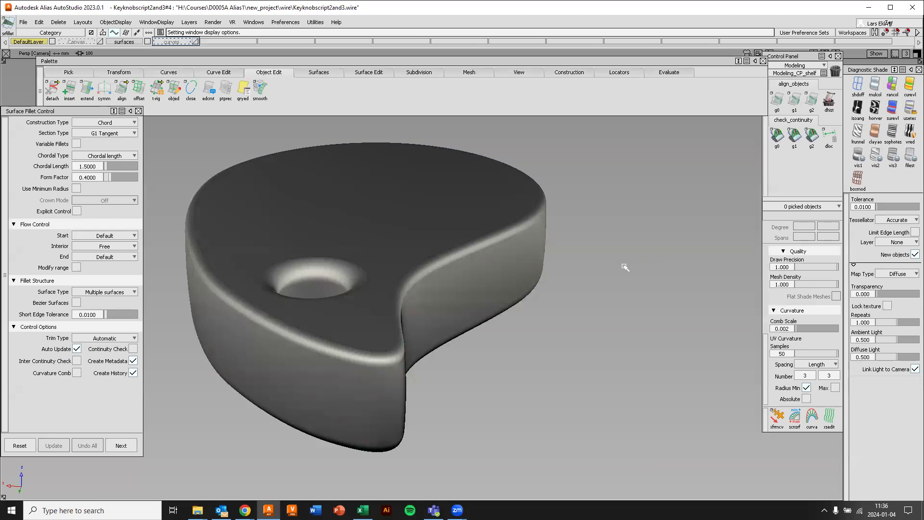
pyautogui.keyDown('alt'); pyautogui.keyDown('shift'); pyautogui.moveTo(546, 279); pyautogui.dragTo(596, 308); pyautogui.keyUp('shift'); pyautogui.keyUp('alt')
pyautogui.keyDown('alt'); pyautogui.keyDown('shift'); pyautogui.moveTo(451, 311); pyautogui.dragTo(385, 210); pyautogui.keyUp('shift'); pyautogui.keyUp('alt')
pyautogui.keyDown('alt'); pyautogui.keyDown('shift'); pyautogui.moveTo(385, 209); pyautogui.dragTo(389, 239, button='right'); pyautogui.keyUp('shift'); pyautogui.keyUp('alt')
pyautogui.keyDown('alt'); pyautogui.keyDown('shift'); pyautogui.moveTo(454, 279); pyautogui.dragTo(452, 247); pyautogui.keyUp('shift'); pyautogui.keyUp('alt')
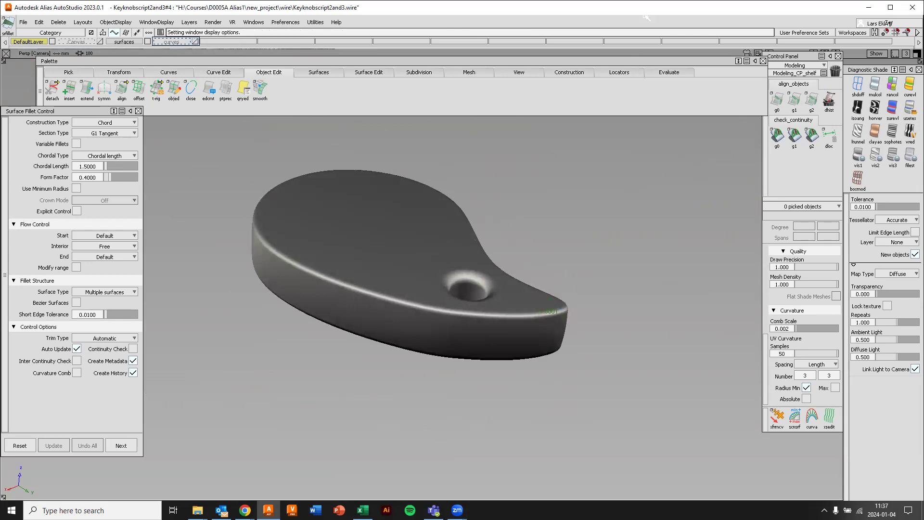